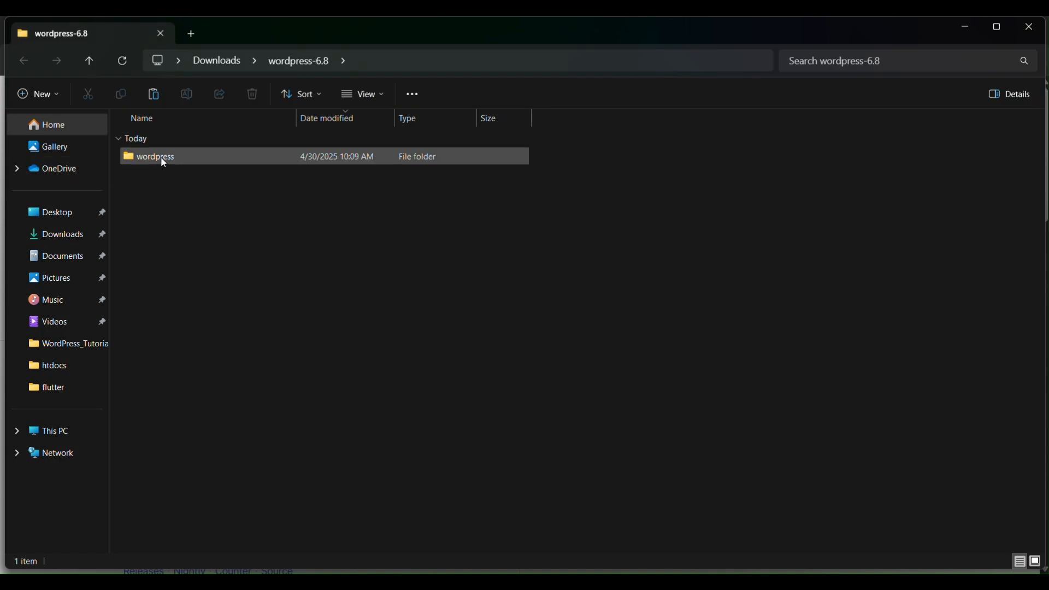
Step: Copy the wordpress folder from the extracted wordpress-6.8 folder in Downloads
{"action": "right_click", "coordinate": [161, 158]}
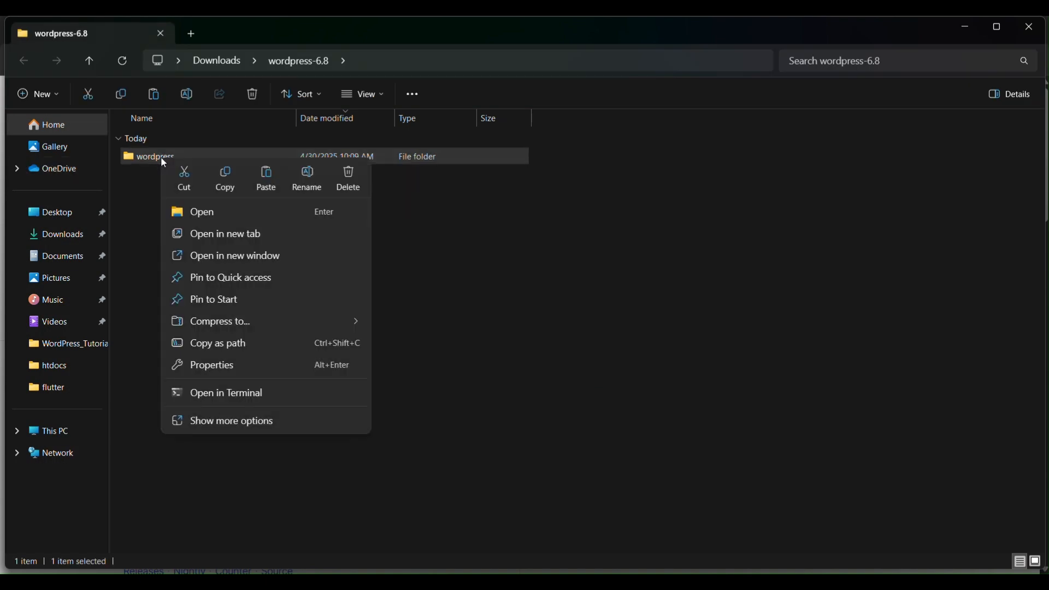
{"action": "left_click", "coordinate": [238, 64]}
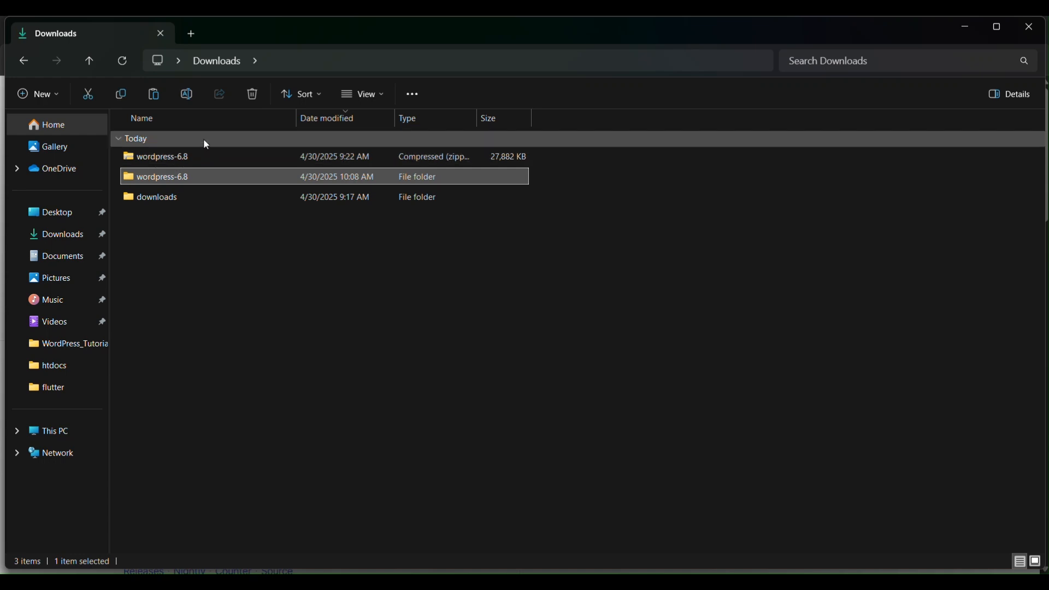
{"action": "double_click", "coordinate": [175, 177]}
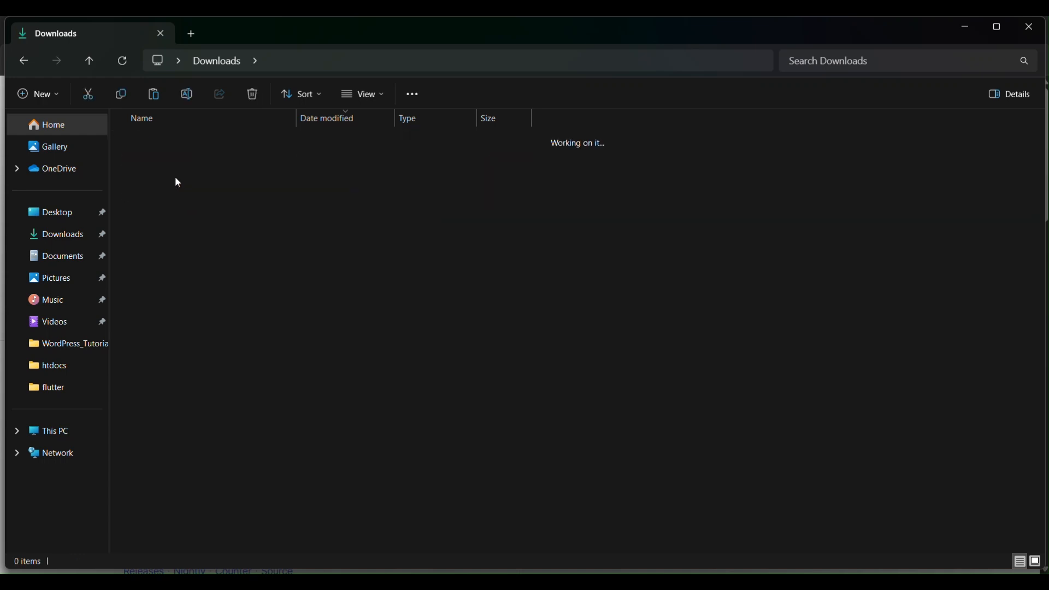
{"action": "left_click", "coordinate": [164, 158]}
{"action": "right_click", "coordinate": [163, 158]}
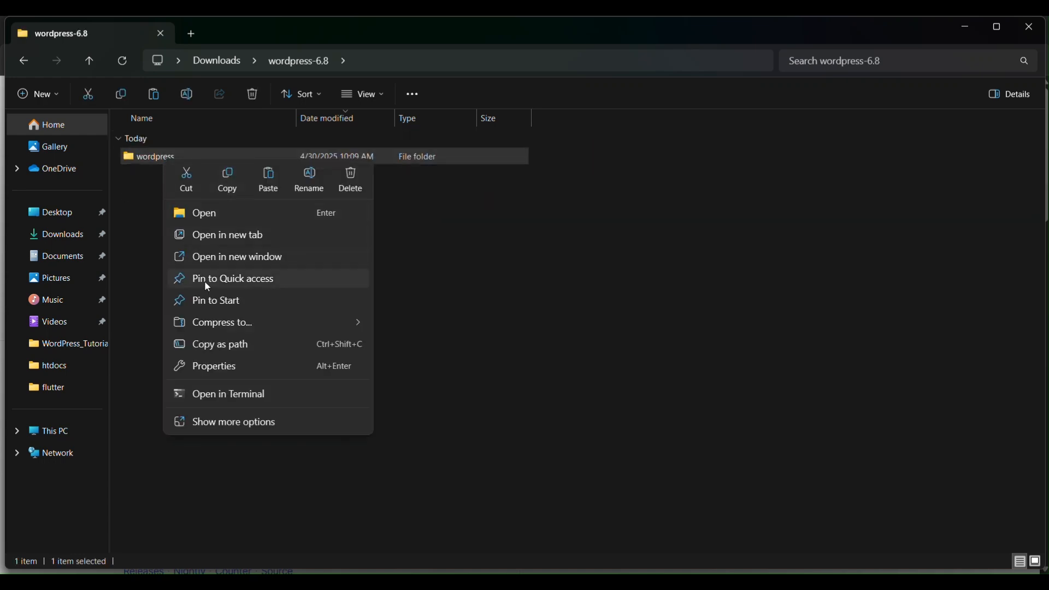
{"action": "left_click", "coordinate": [228, 180]}
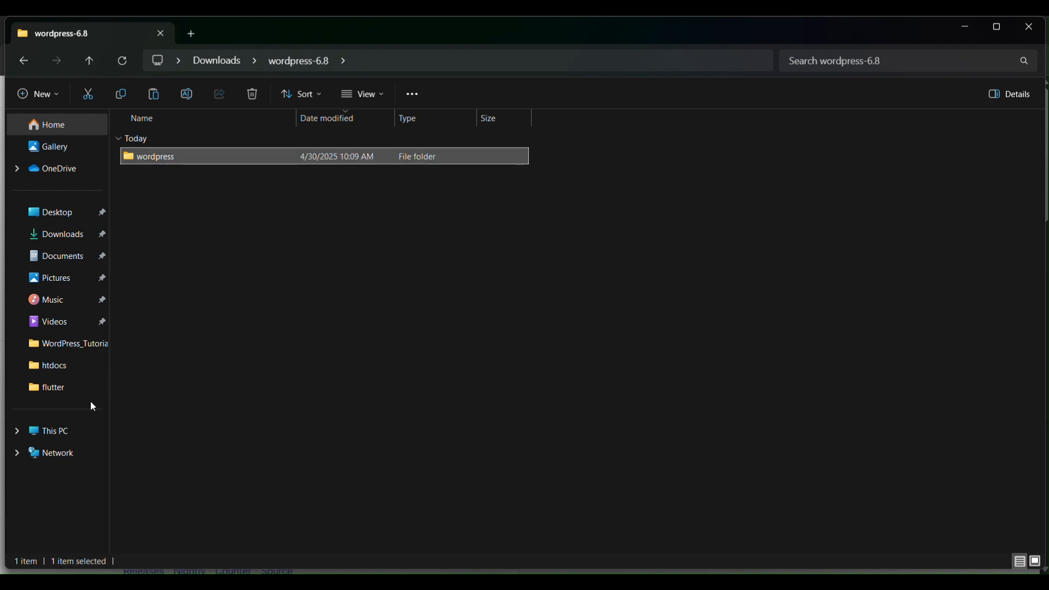
Step: Paste the copied wordpress folder into C:\xampp\htdocs
{"action": "left_click", "coordinate": [69, 439]}
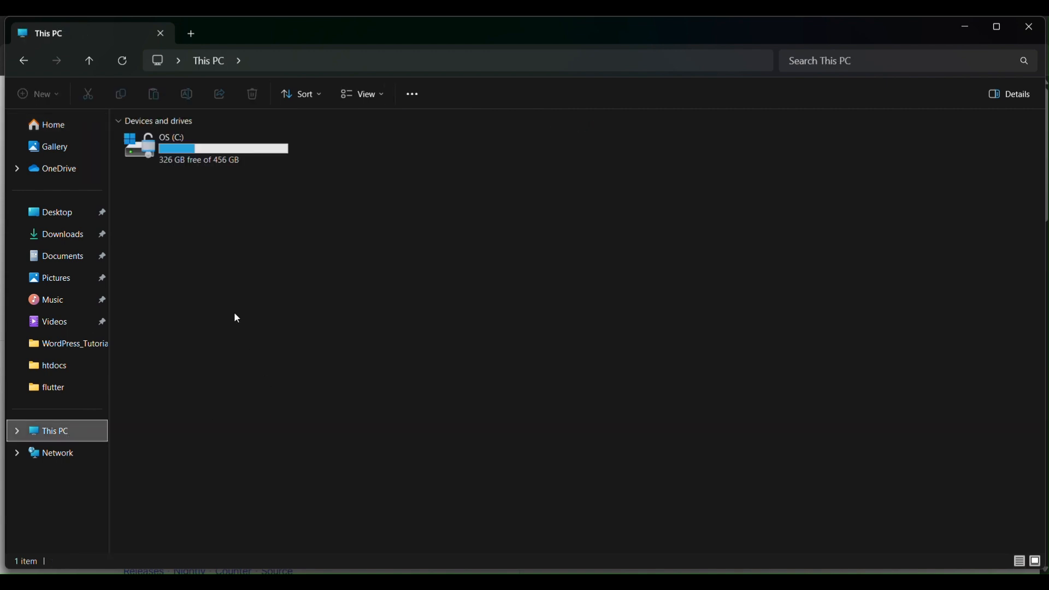
{"action": "double_click", "coordinate": [191, 148]}
{"action": "left_click", "coordinate": [144, 382]}
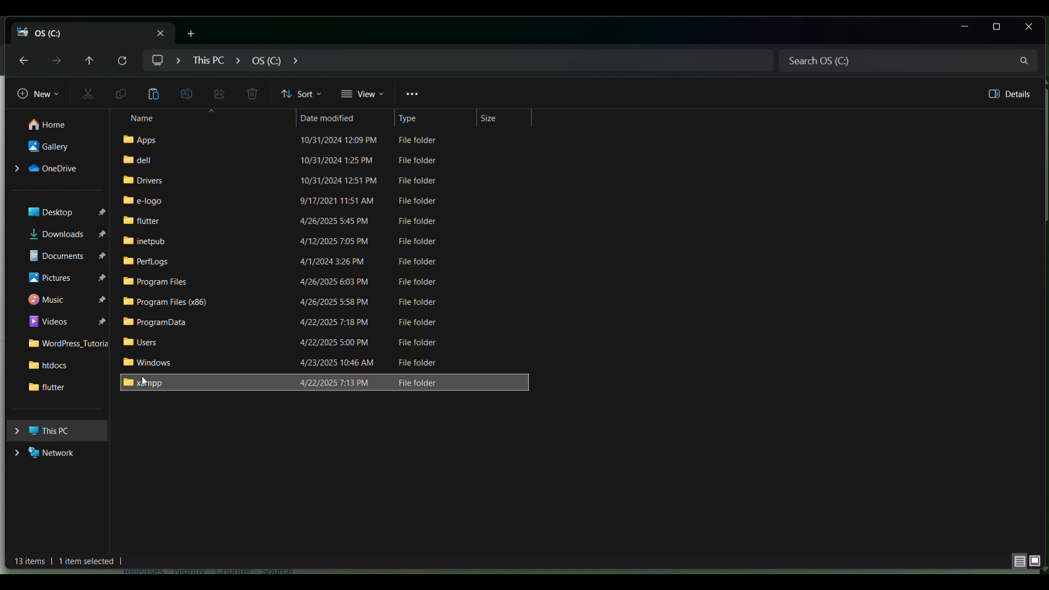
{"action": "double_click", "coordinate": [145, 381]}
{"action": "left_click", "coordinate": [156, 247]}
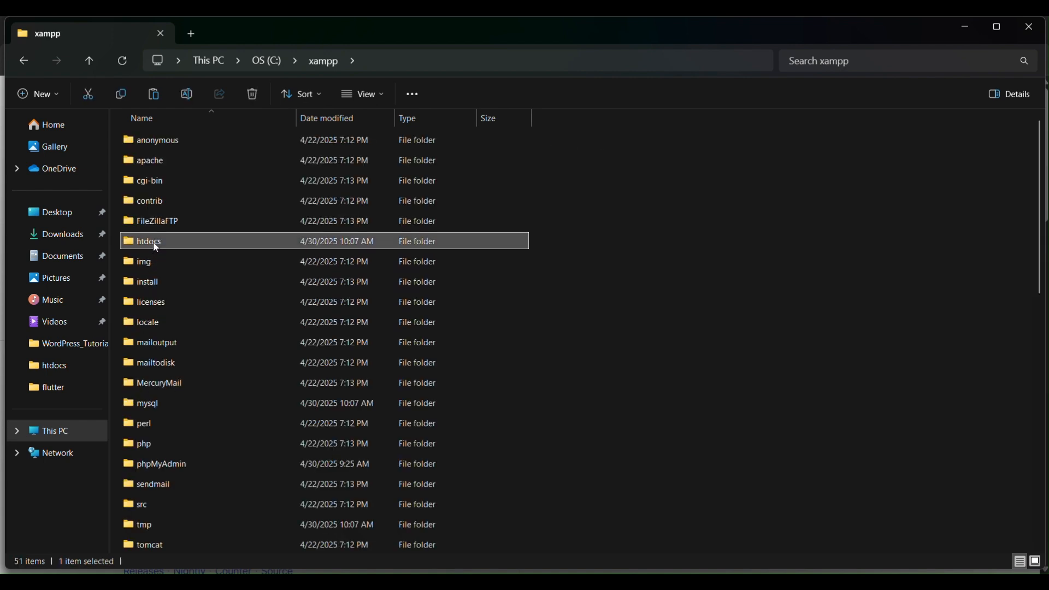
{"action": "double_click", "coordinate": [156, 246]}
{"action": "left_click", "coordinate": [438, 64]}
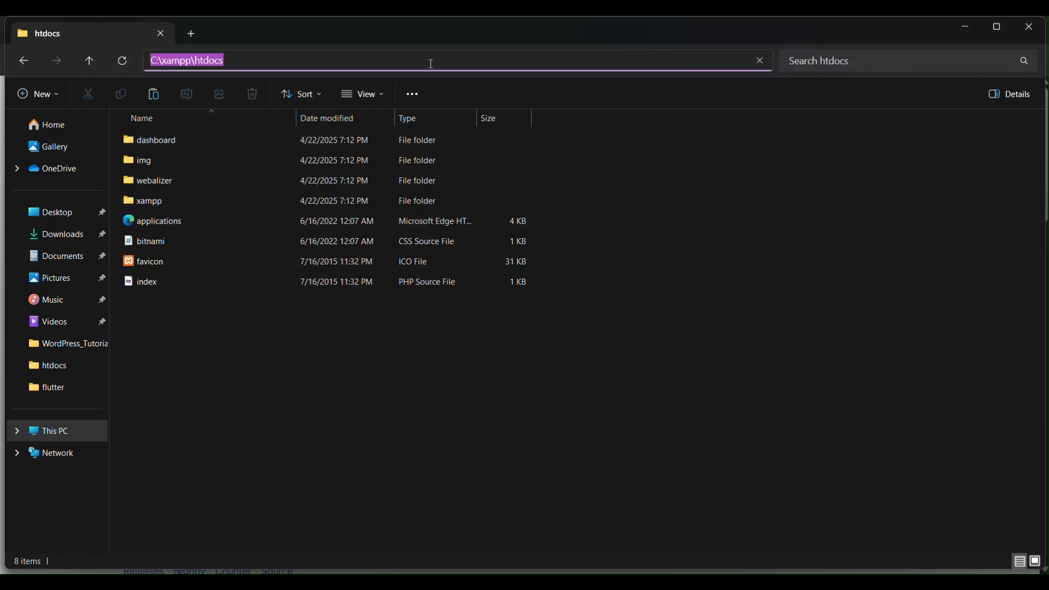
{"action": "key", "text": "End"}
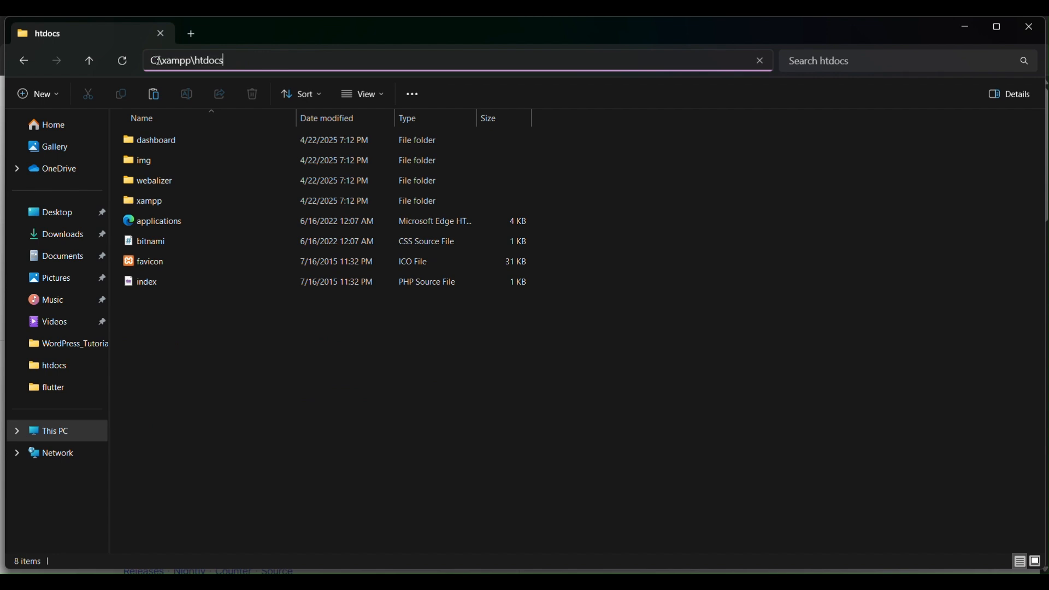
{"action": "left_click", "coordinate": [195, 403]}
{"action": "right_click", "coordinate": [195, 403]}
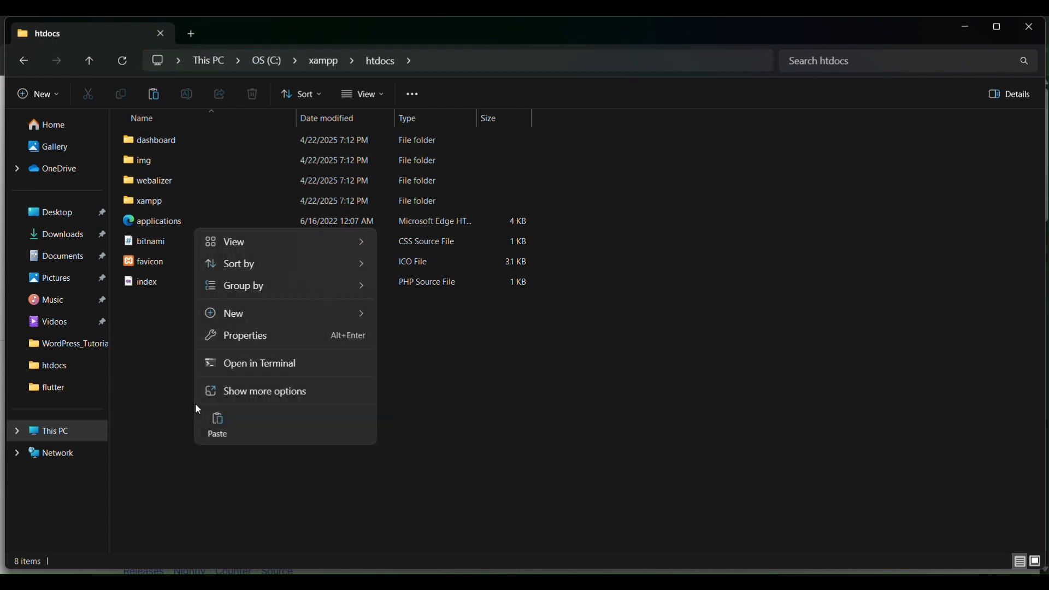
{"action": "left_click", "coordinate": [221, 420]}
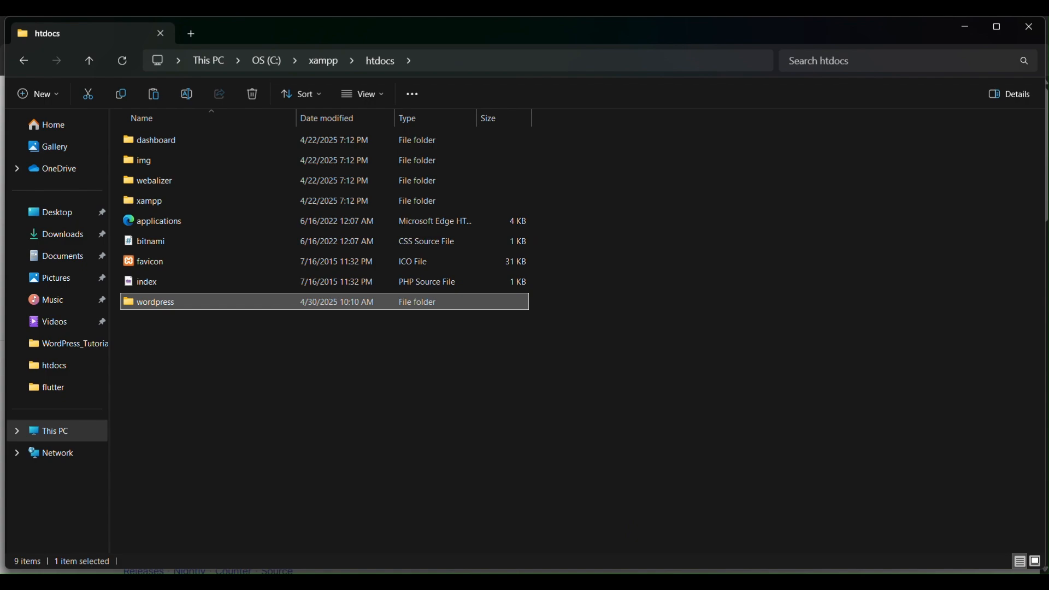
Step: Launch the XAMPP Control Panel and start the Apache and MySQL modules
{"action": "left_click", "coordinate": [691, 523]}
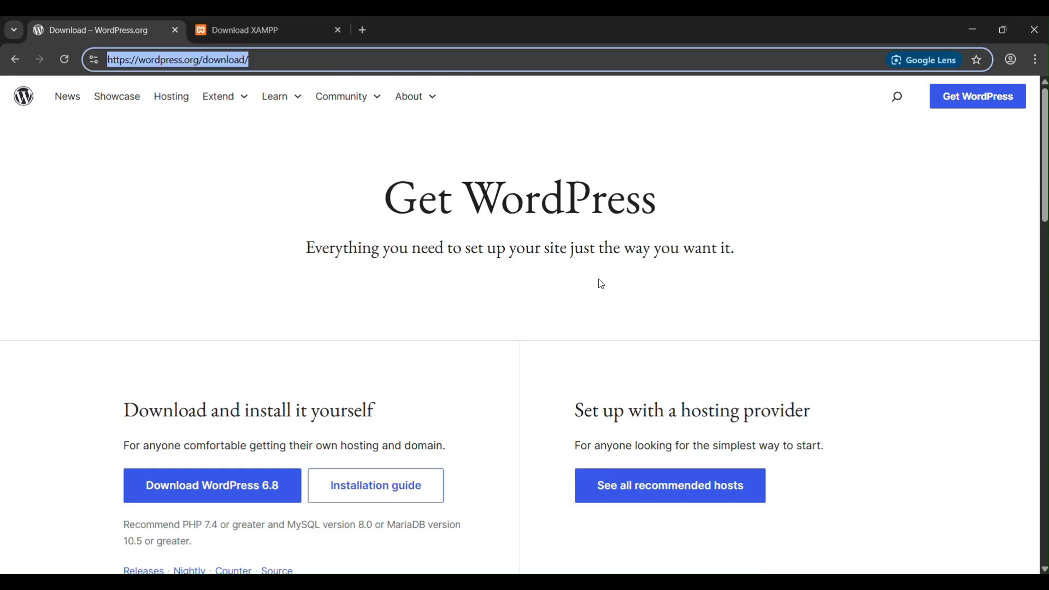
{"action": "key", "text": "super"}
{"action": "type", "text": "xampp"}
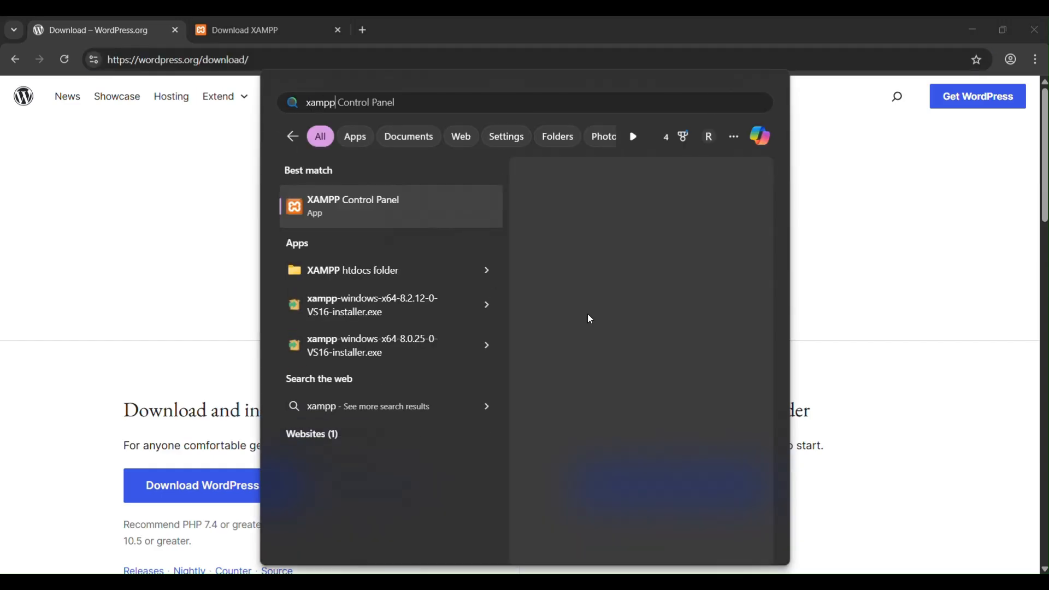
{"action": "left_click", "coordinate": [368, 211]}
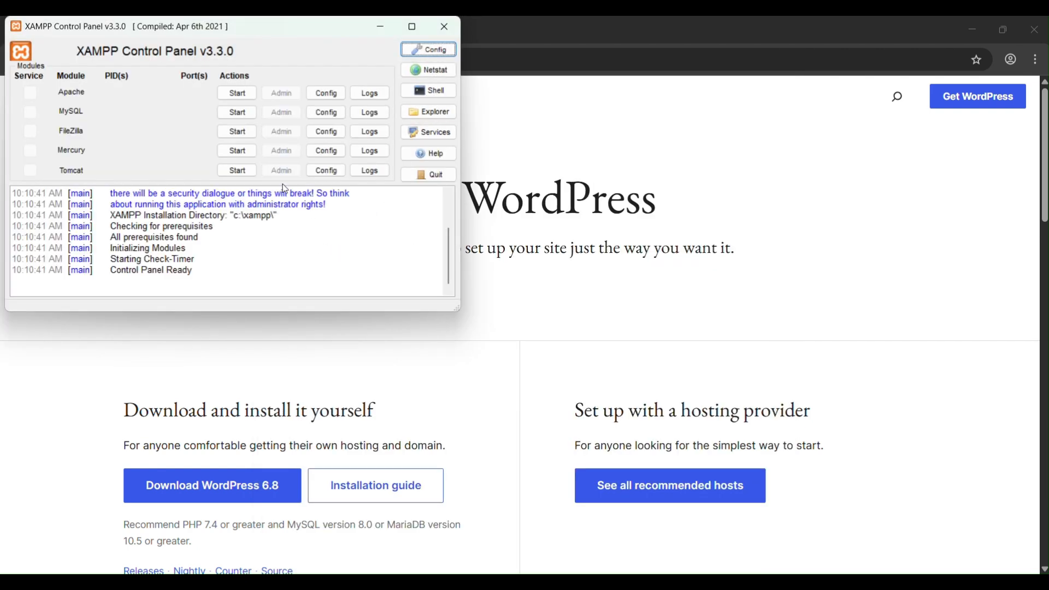
{"action": "left_click", "coordinate": [241, 93]}
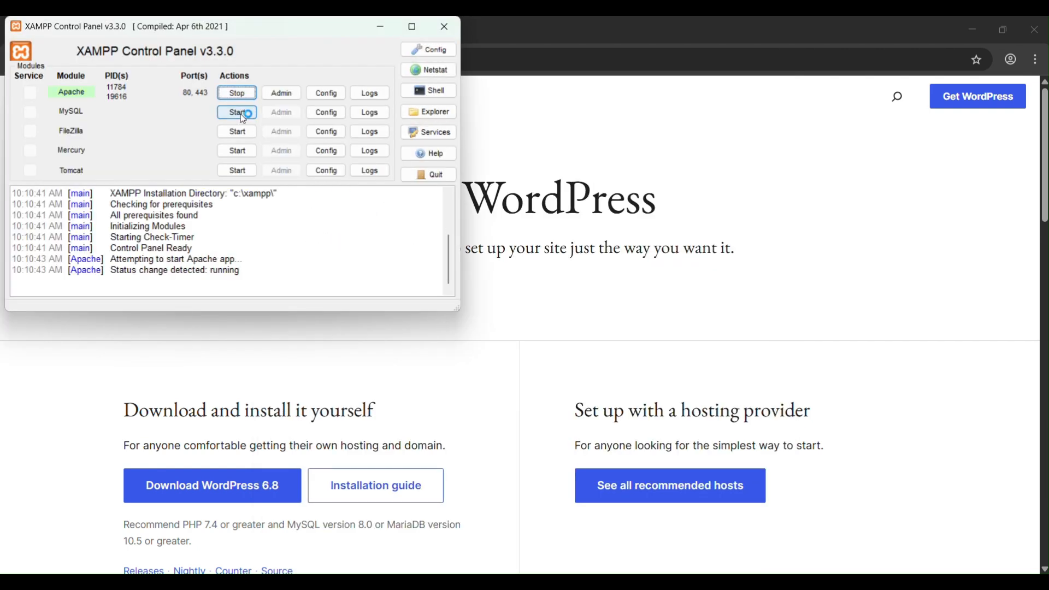
{"action": "left_click", "coordinate": [241, 113]}
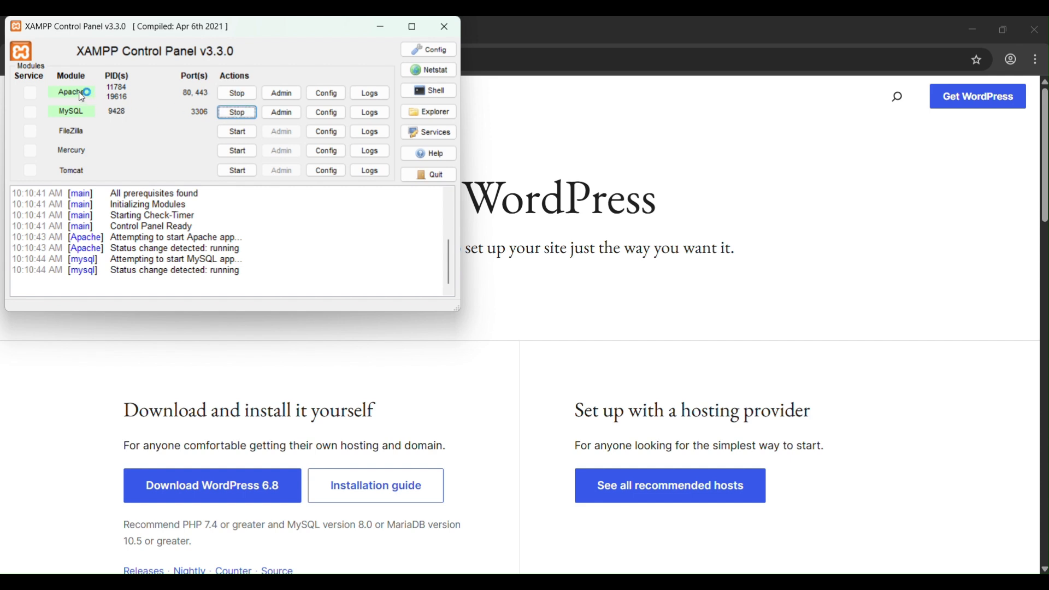
Step: Switch to the browser and load localhost/wordpress in a new tab
{"action": "left_click", "coordinate": [536, 288]}
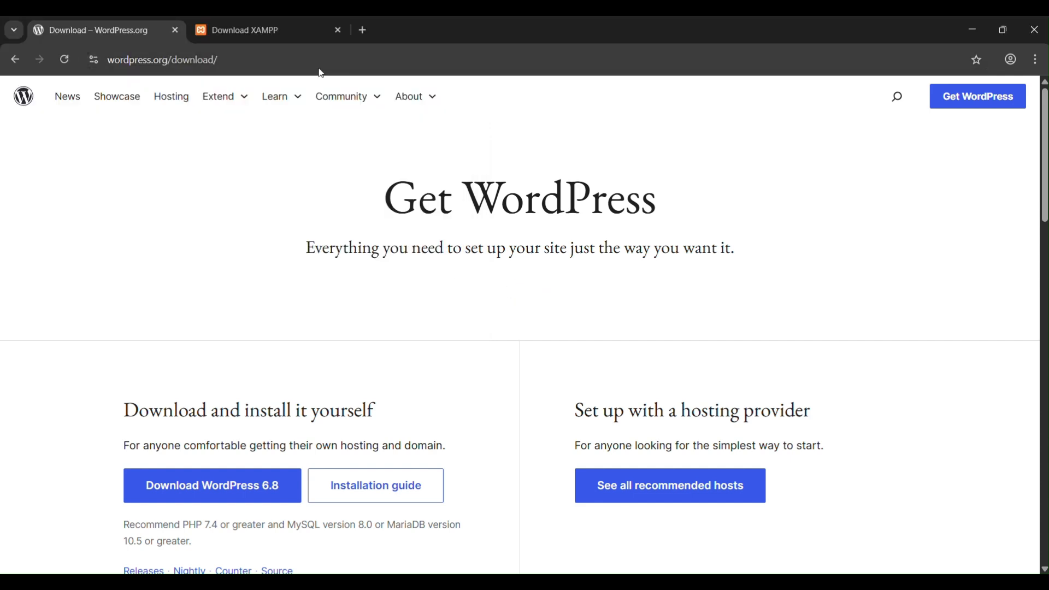
{"action": "left_click", "coordinate": [362, 31]}
{"action": "type", "text": "loc"}
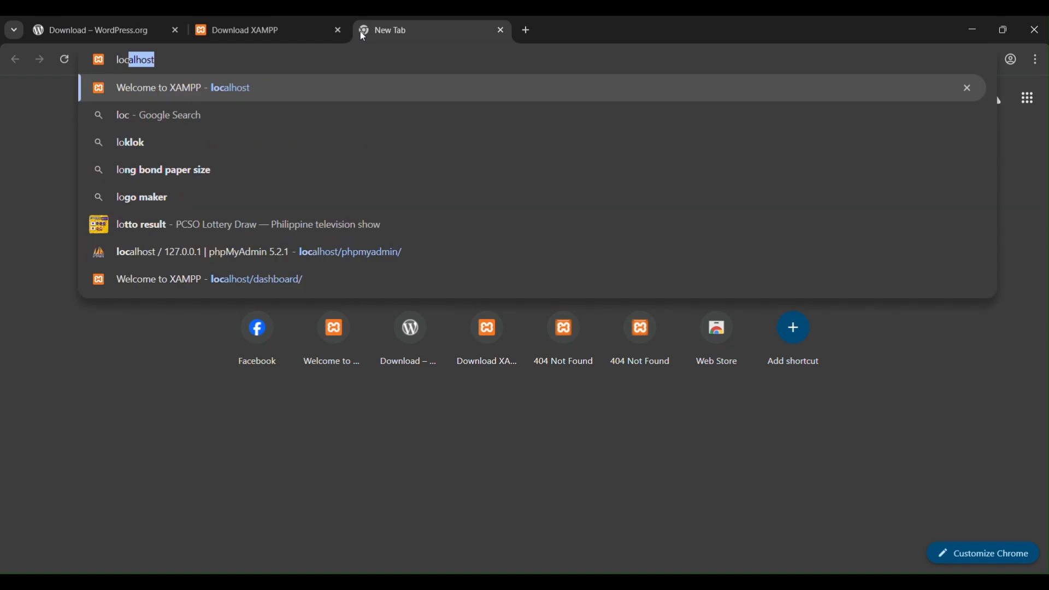
{"action": "type", "text": "alhost/wordpres"}
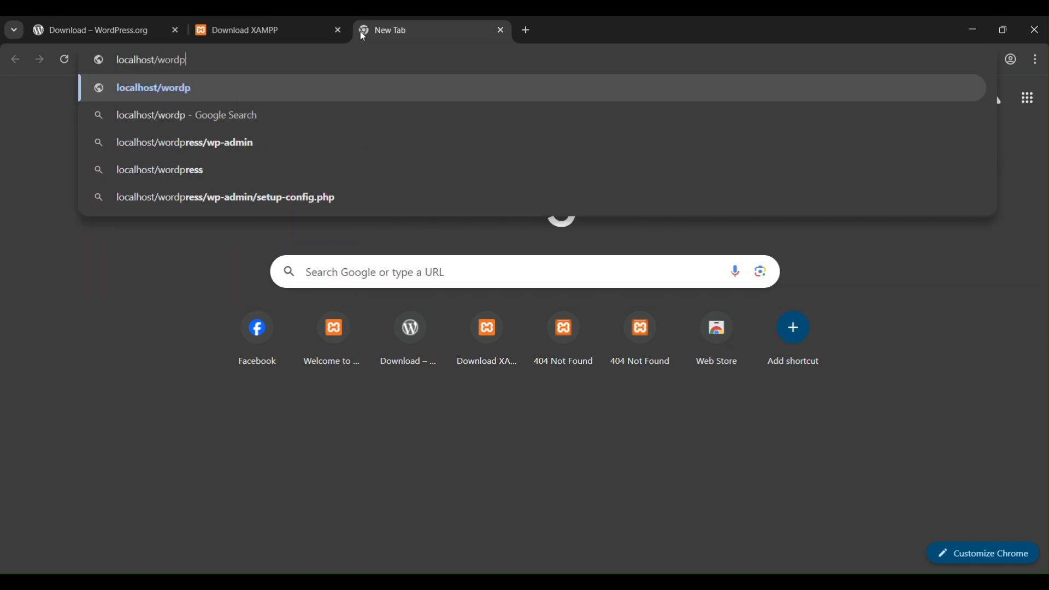
{"action": "type", "text": "s"}
{"action": "key", "text": "Return"}
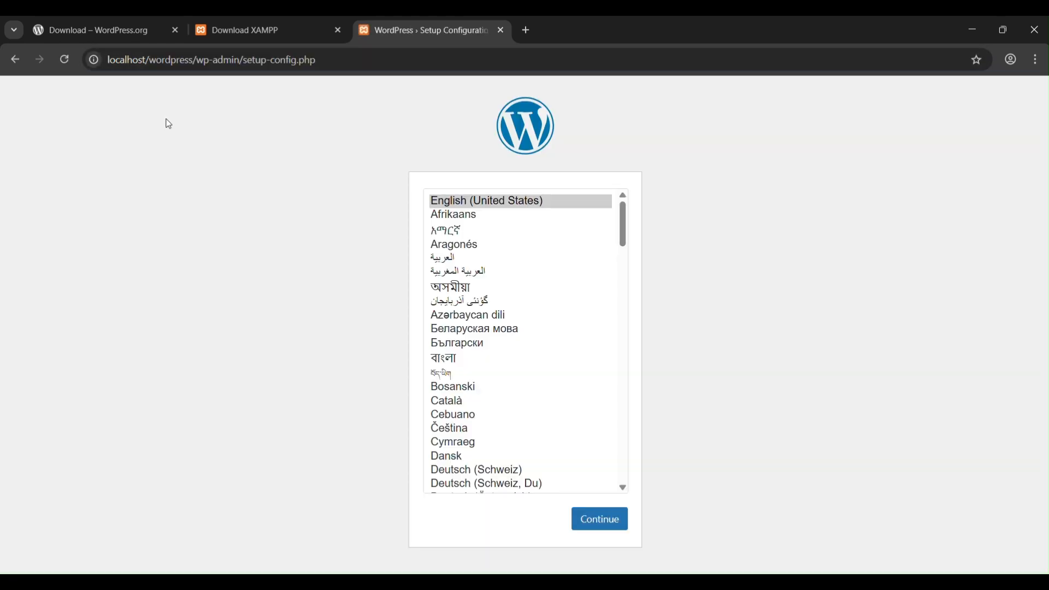
Step: Compare the wordpress part of the site address with the folder name in htdocs
{"action": "left_click", "coordinate": [192, 62]}
{"action": "left_click_drag", "start_coordinate": [192, 59], "coordinate": [109, 61]}
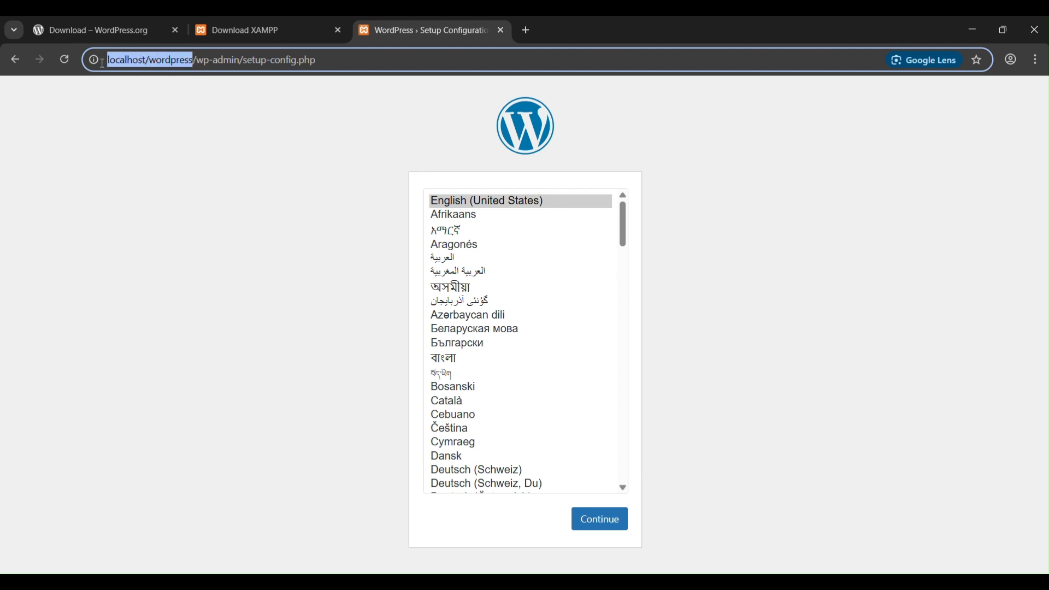
{"action": "left_click_drag", "start_coordinate": [200, 281], "coordinate": [200, 268]}
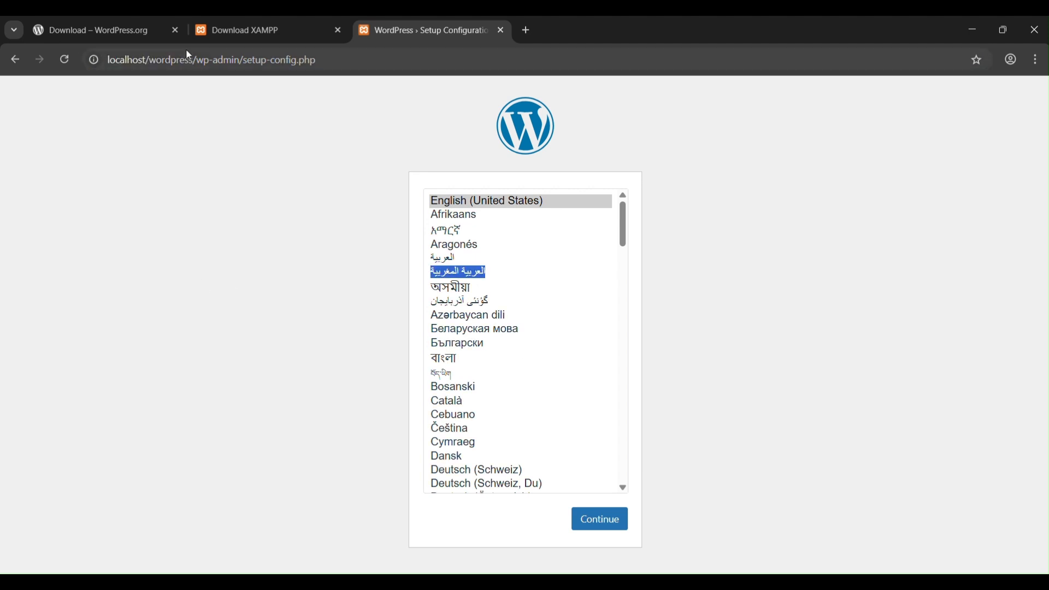
{"action": "left_click_drag", "start_coordinate": [192, 61], "coordinate": [143, 60]}
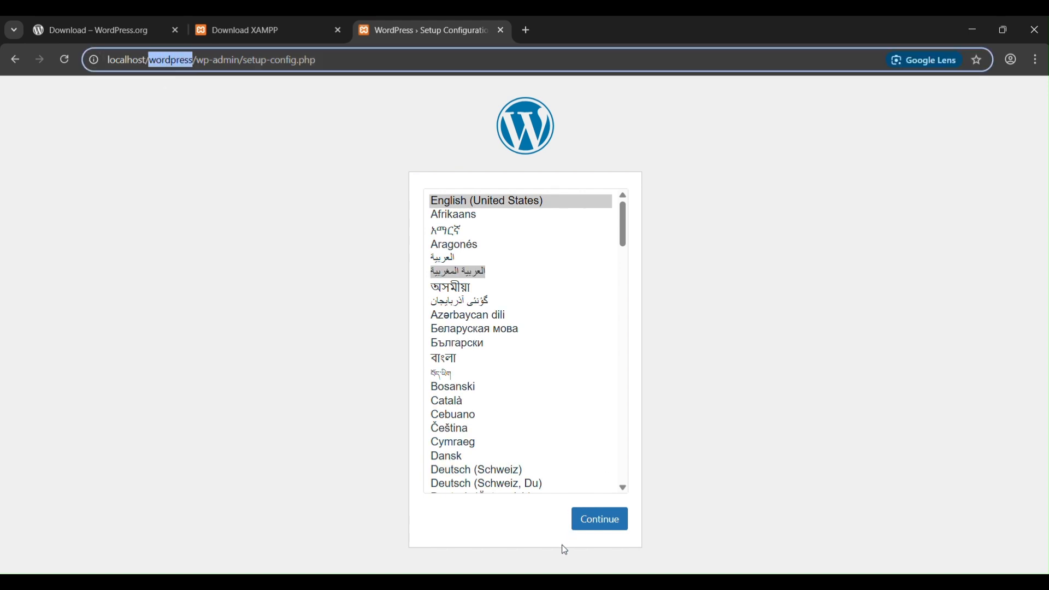
{"action": "left_click", "coordinate": [526, 581]}
{"action": "left_click", "coordinate": [573, 543]}
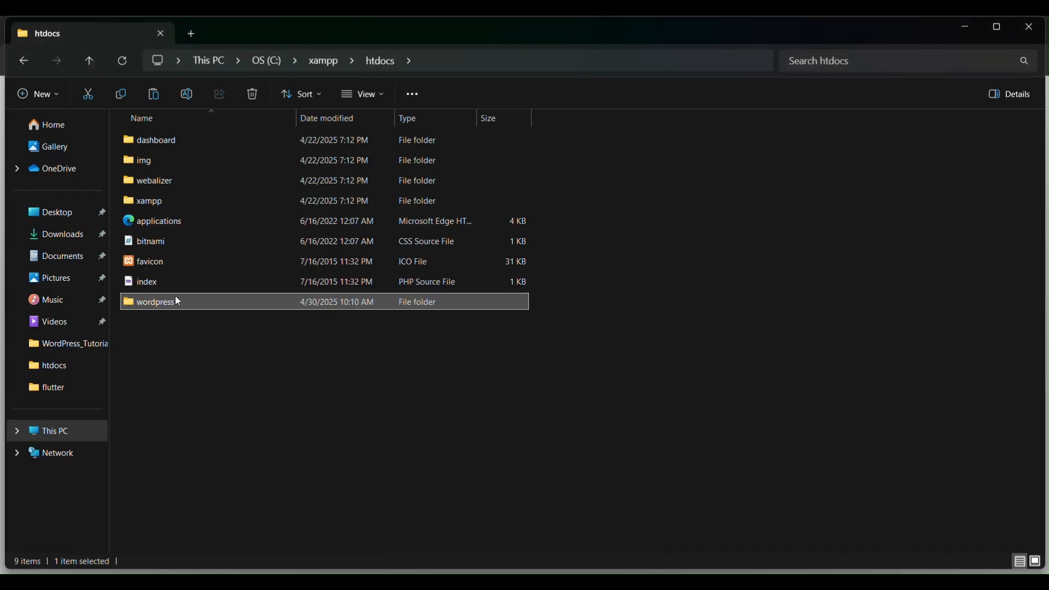
{"action": "key", "text": "F2"}
Step: Return to the browser, continue the WordPress setup in English (United States), and proceed to the database connection form
{"action": "key", "text": "alt+Tab"}
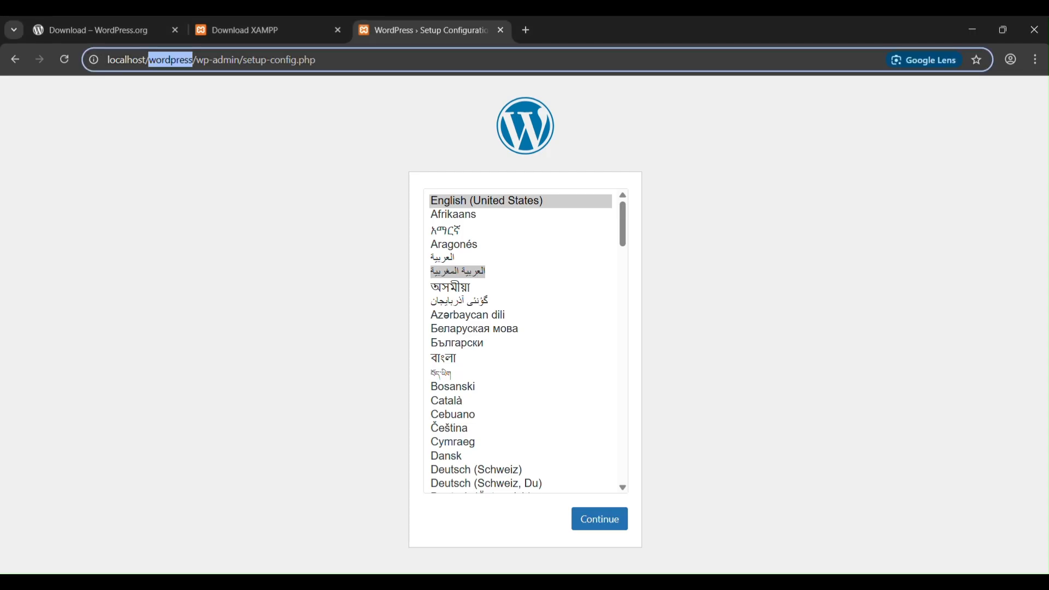
{"action": "left_click", "coordinate": [599, 522]}
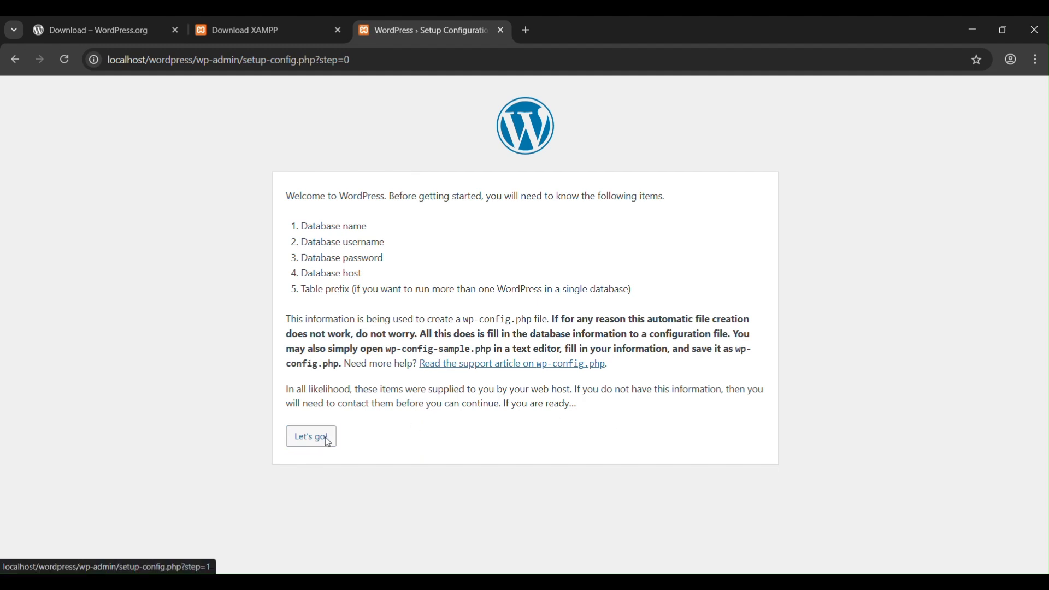
{"action": "left_click", "coordinate": [328, 442]}
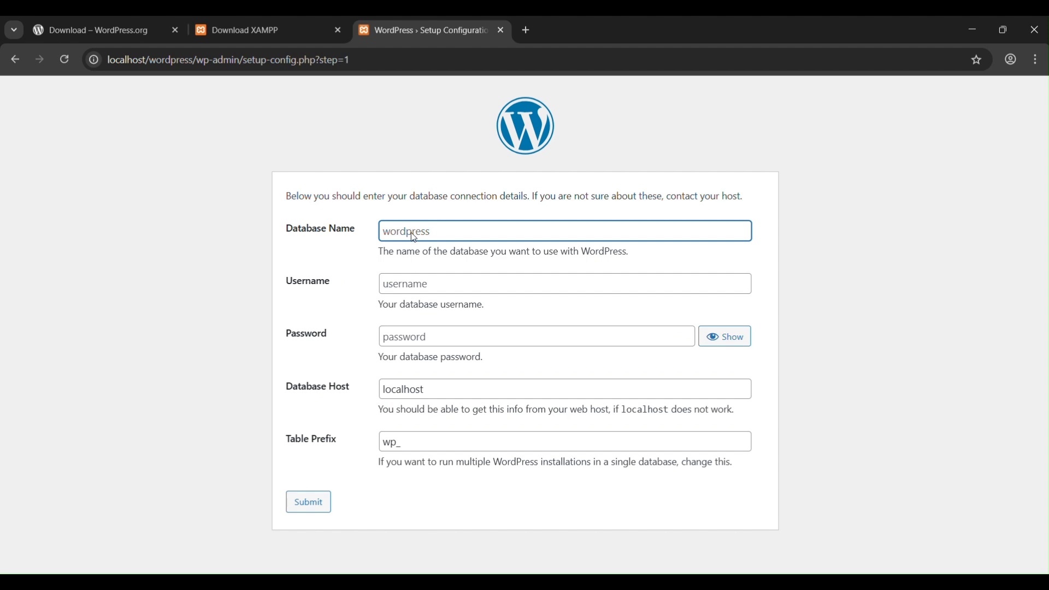
Step: Open localhost/phpmyadmin in a new browser tab and create a database named wordpress_db
{"action": "key", "text": "ctrl+t"}
{"action": "type", "text": "localhost"}
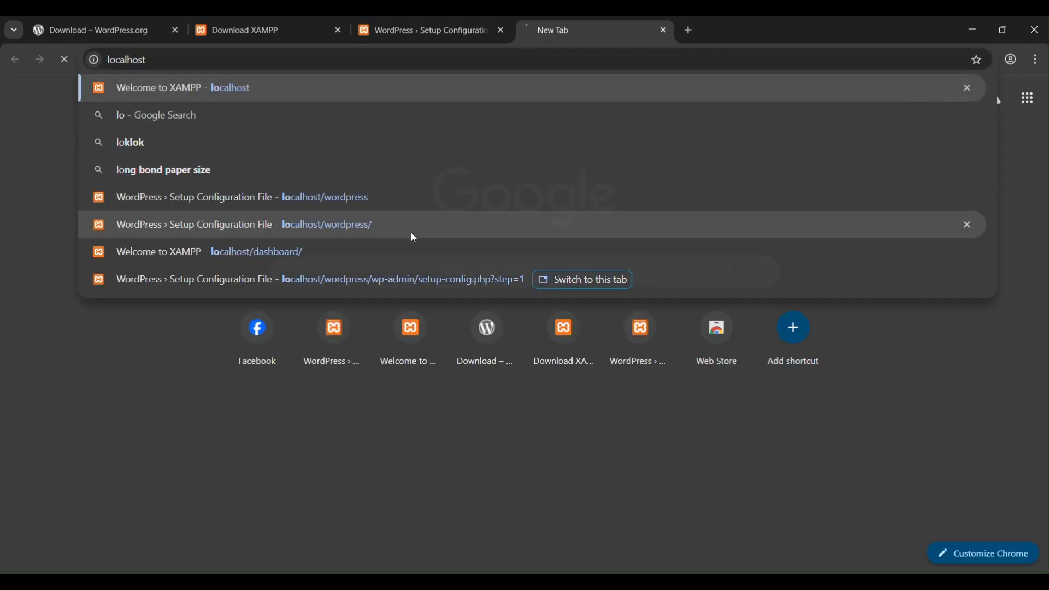
{"action": "key", "text": "Return"}
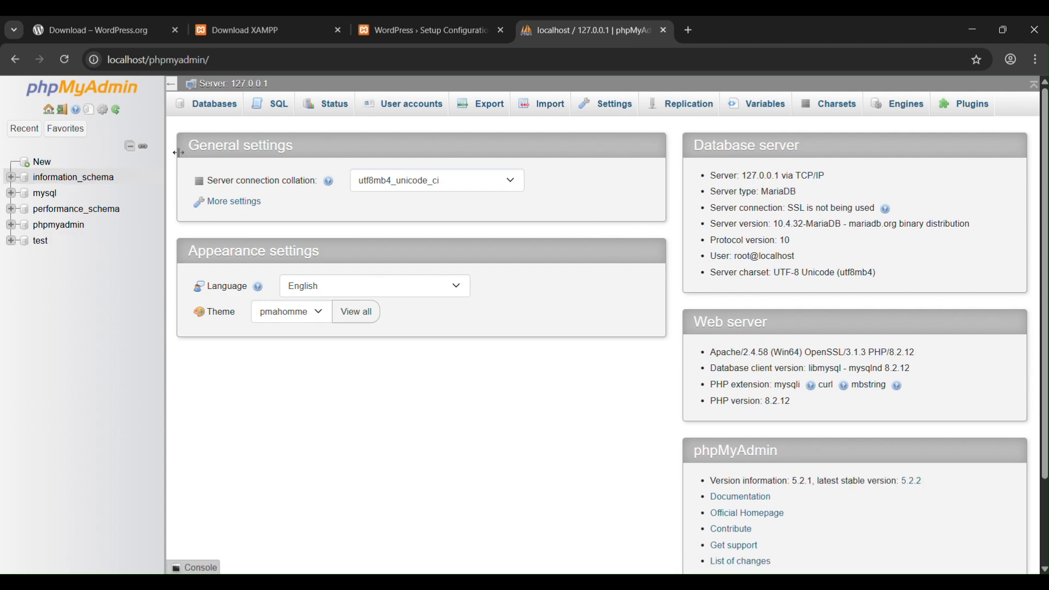
{"action": "left_click", "coordinate": [218, 106]}
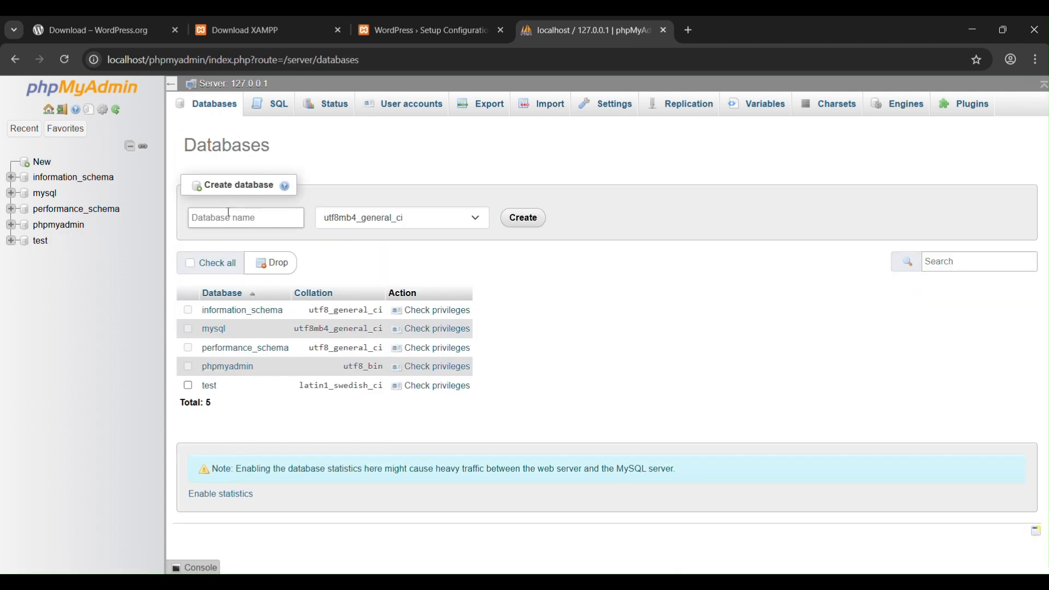
{"action": "left_click", "coordinate": [229, 212]}
{"action": "type", "text": "wordpress_db"}
{"action": "left_click", "coordinate": [525, 219]}
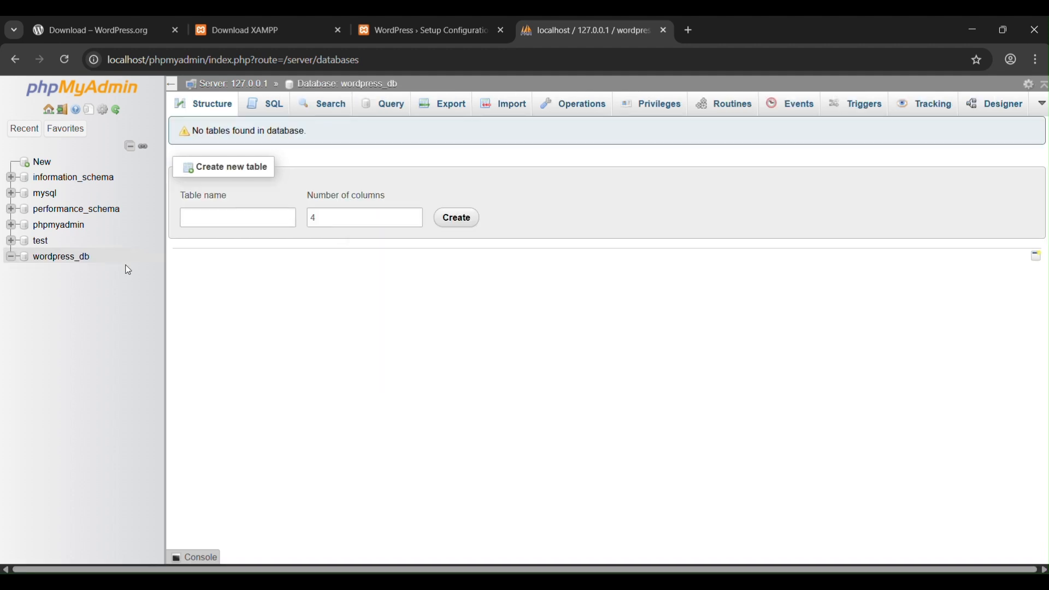
Step: Enter wordpress_db as the database name in the WordPress setup form and check it against the phpMyAdmin database list
{"action": "left_click", "coordinate": [406, 33]}
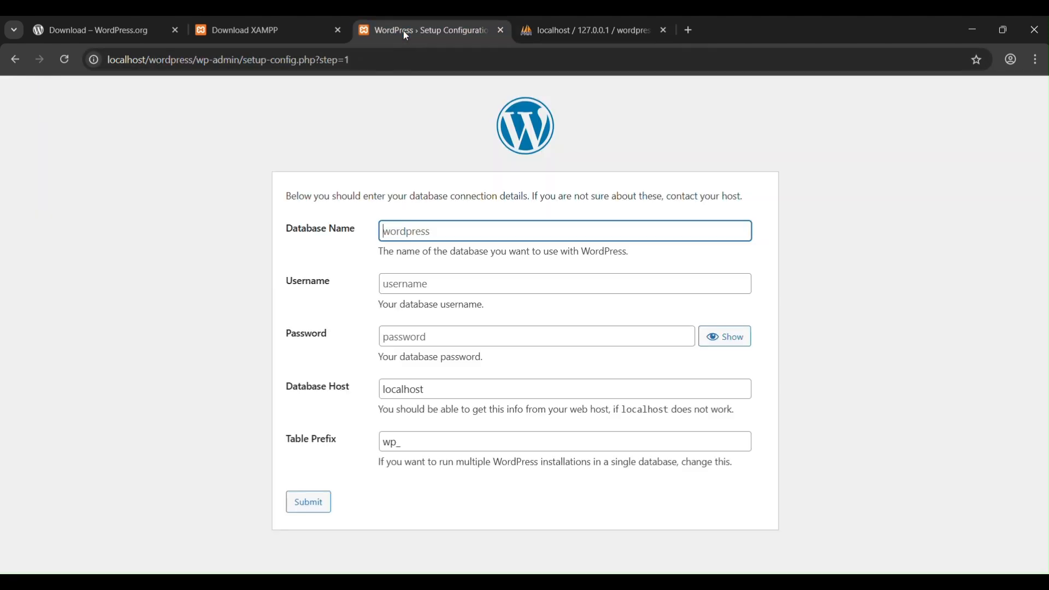
{"action": "type", "text": "wordpress_db"}
{"action": "left_click_drag", "start_coordinate": [466, 236], "coordinate": [356, 226]}
{"action": "left_click", "coordinate": [641, 22]}
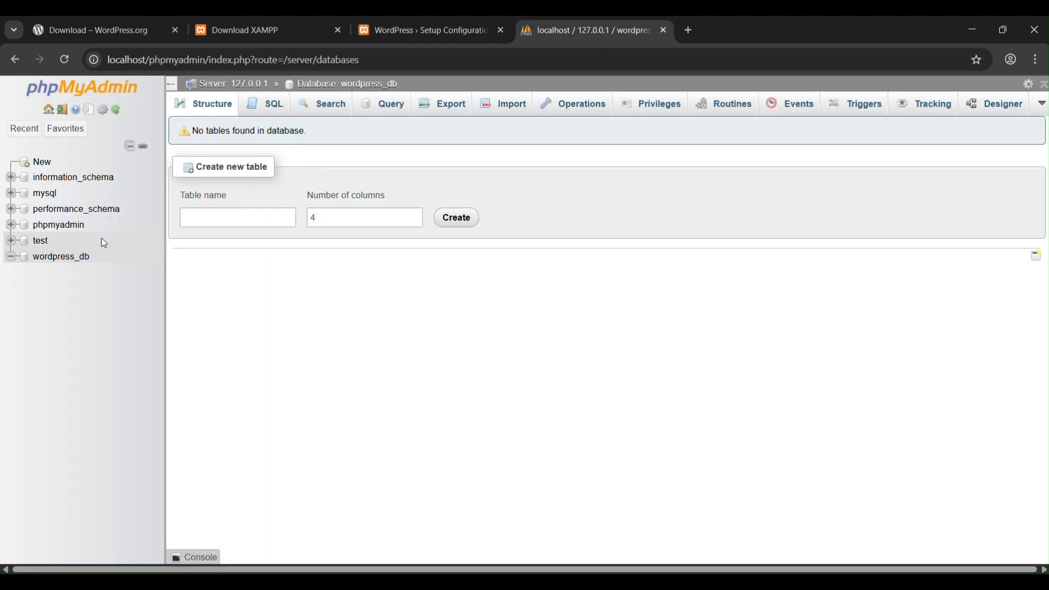
{"action": "left_click", "coordinate": [473, 22]}
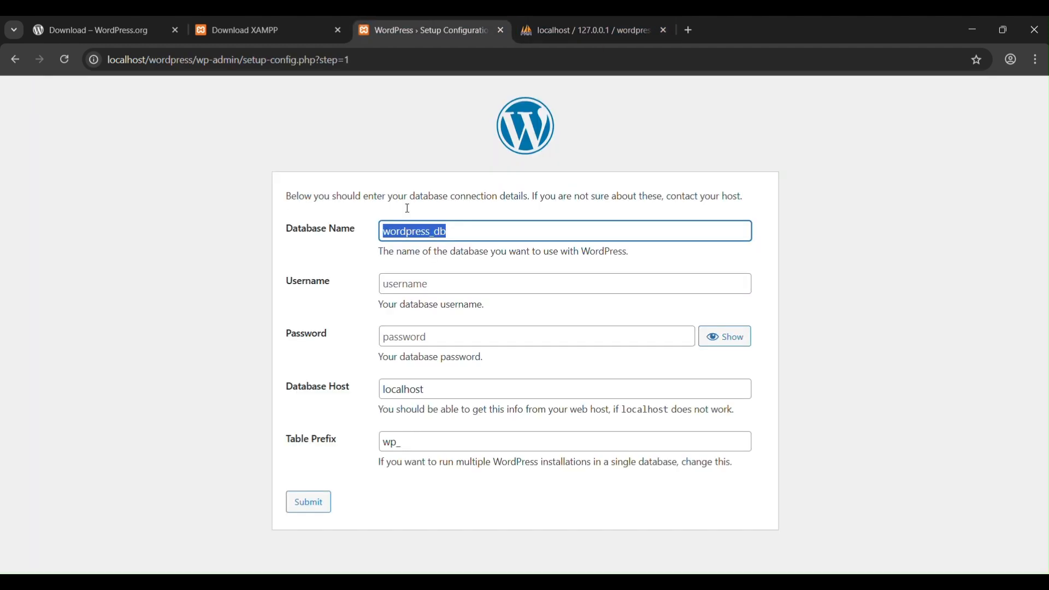
Step: Submit the database connection details with username root and the password left empty, and run the WordPress installation
{"action": "left_click", "coordinate": [403, 280]}
{"action": "type", "text": "root"}
{"action": "key", "text": "Tab"}
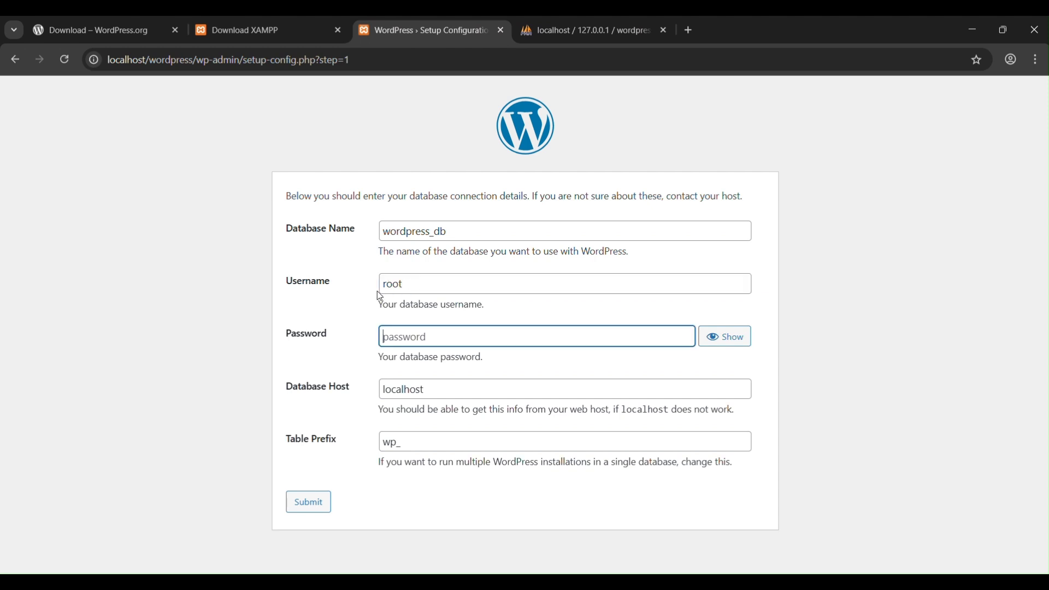
{"action": "left_click", "coordinate": [427, 395]}
{"action": "left_click", "coordinate": [420, 445]}
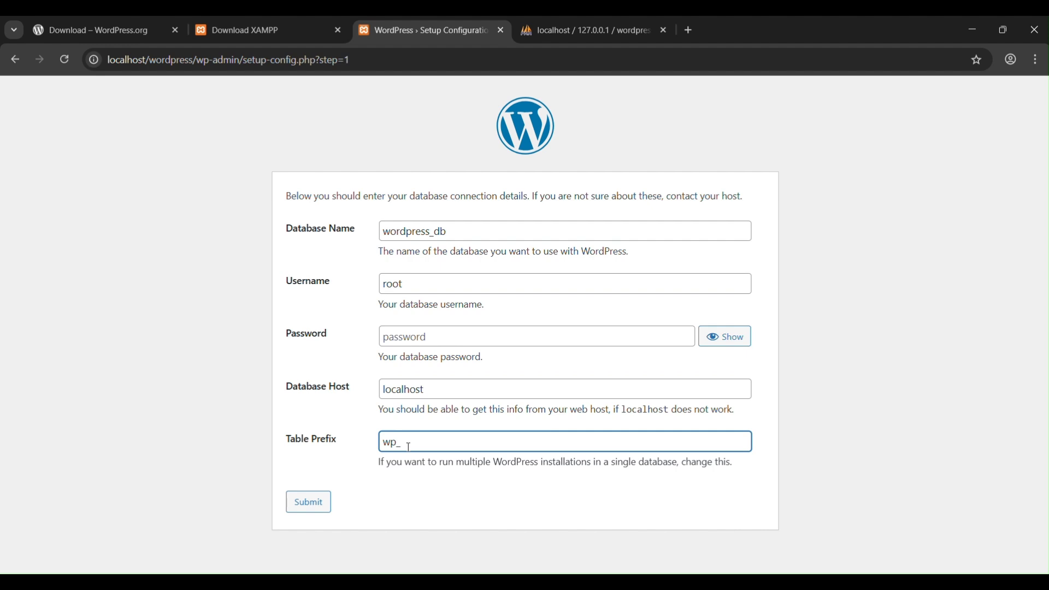
{"action": "left_click", "coordinate": [415, 503]}
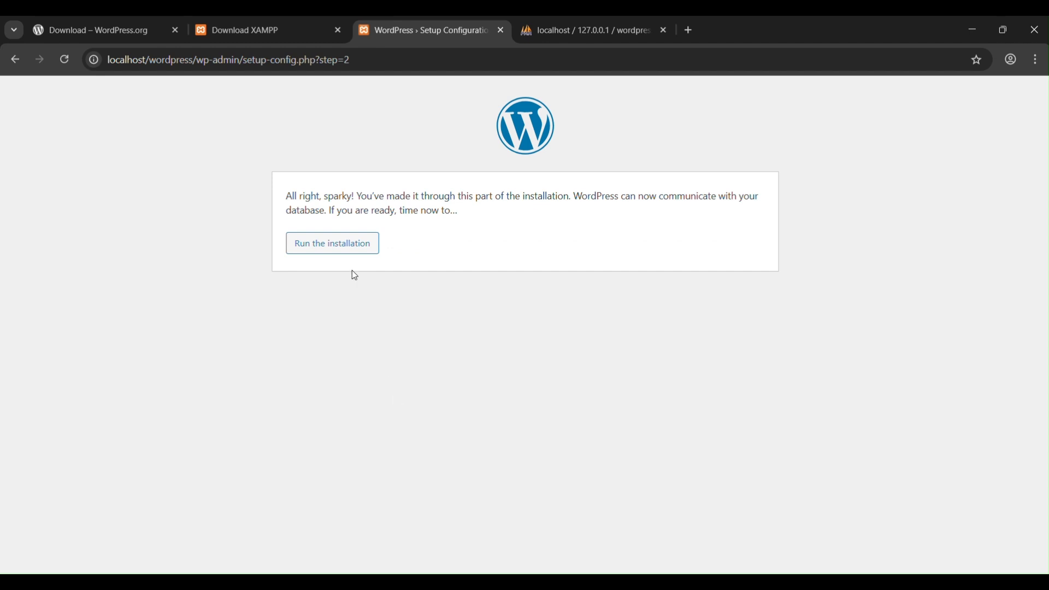
{"action": "left_click", "coordinate": [339, 249]}
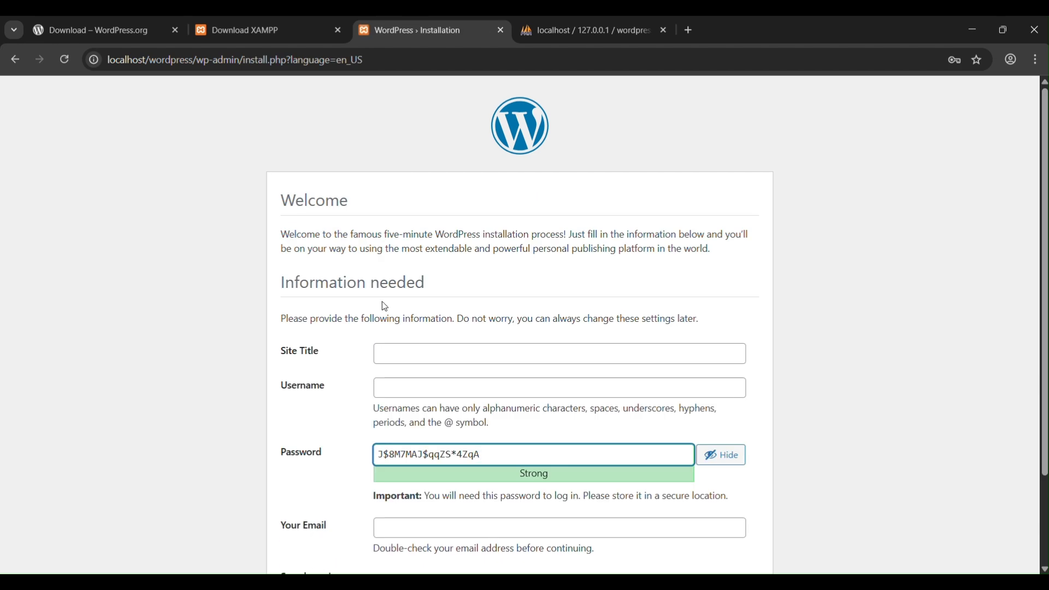
Step: Review the installation instructions and set the site title to My WordPress Website
{"action": "left_click_drag", "start_coordinate": [282, 202], "coordinate": [437, 278]}
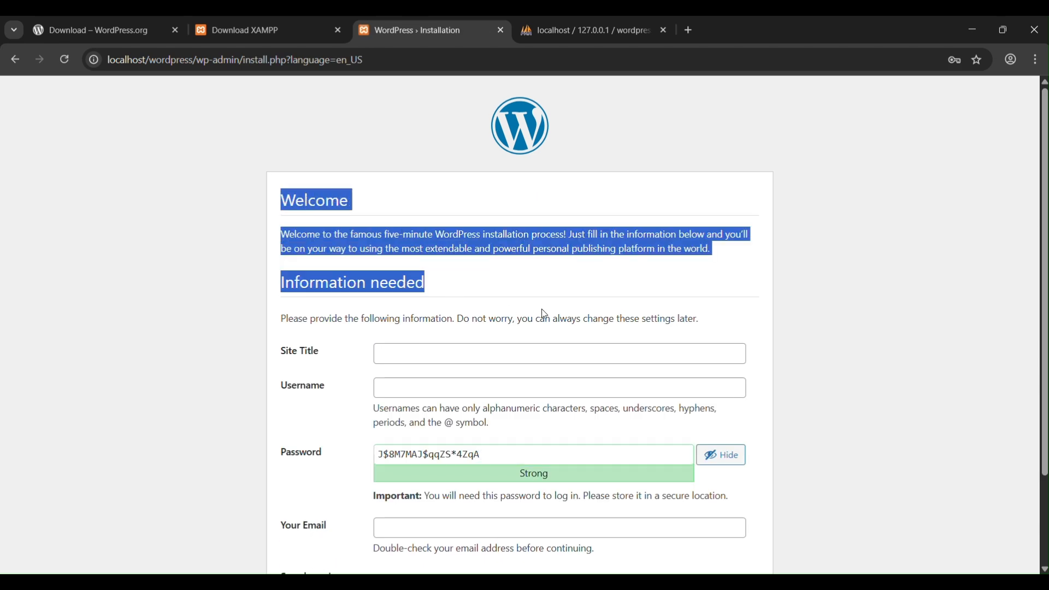
{"action": "scroll", "coordinate": [492, 313], "scroll_direction": "down", "scroll_amount": 1}
{"action": "left_click", "coordinate": [410, 286]}
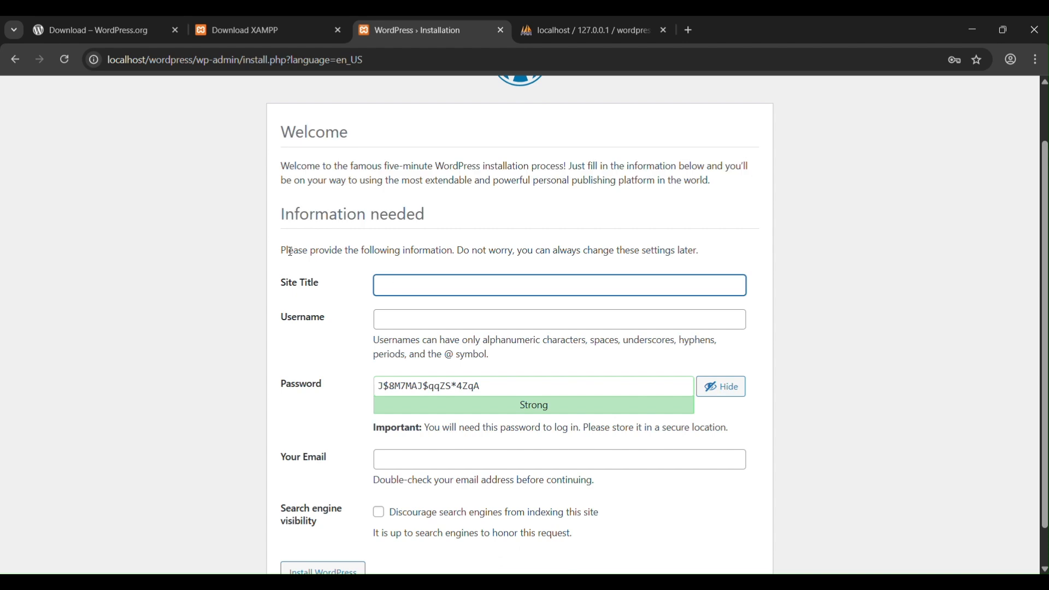
{"action": "left_click_drag", "start_coordinate": [281, 252], "coordinate": [593, 253]}
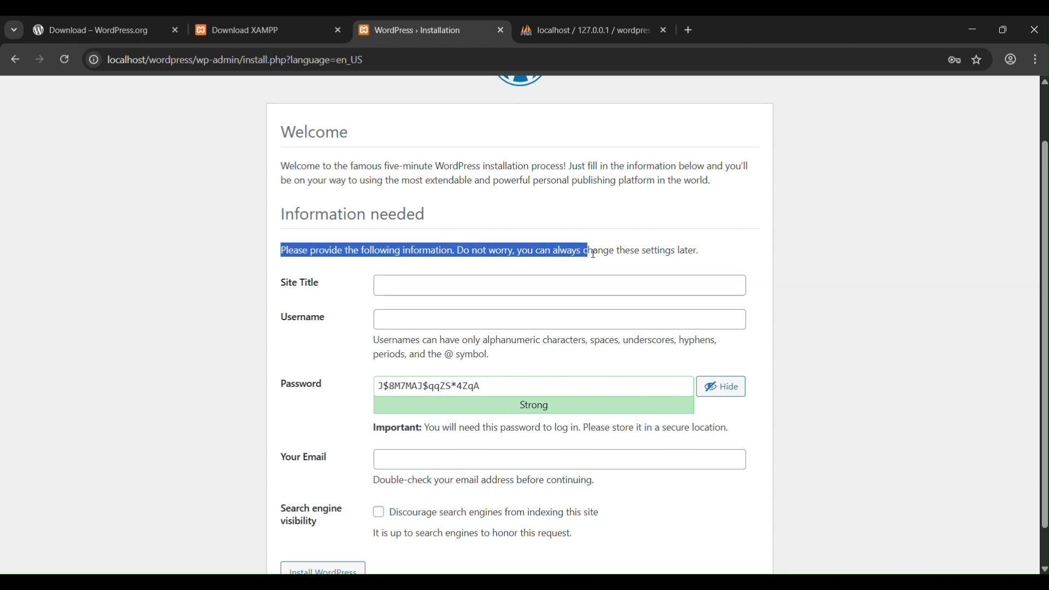
{"action": "left_click", "coordinate": [512, 291]}
{"action": "type", "text": "My W"}
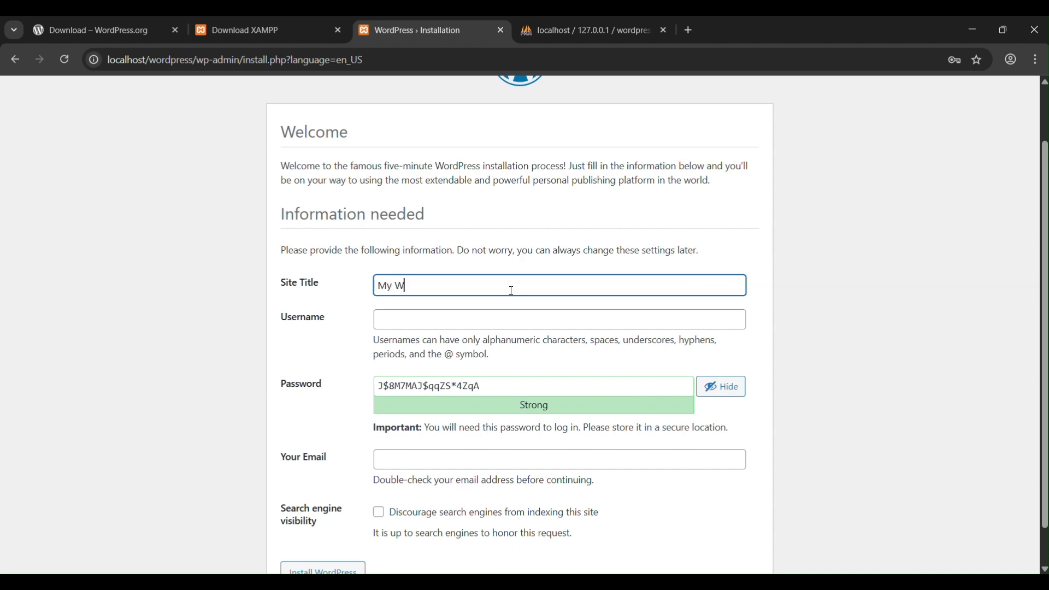
{"action": "type", "text": "ordPress Website"}
Step: Set the username to admin, enter the account password, and confirm the use of a weak password
{"action": "left_click", "coordinate": [487, 316]}
{"action": "type", "text": "admin"}
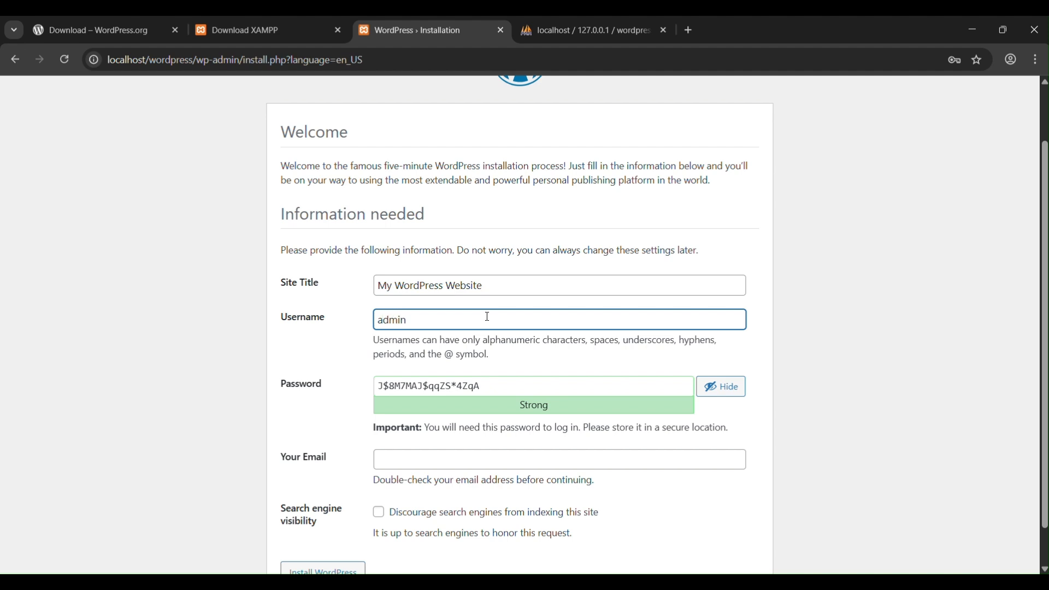
{"action": "triple_click", "coordinate": [467, 387]}
{"action": "type", "text": "admin"}
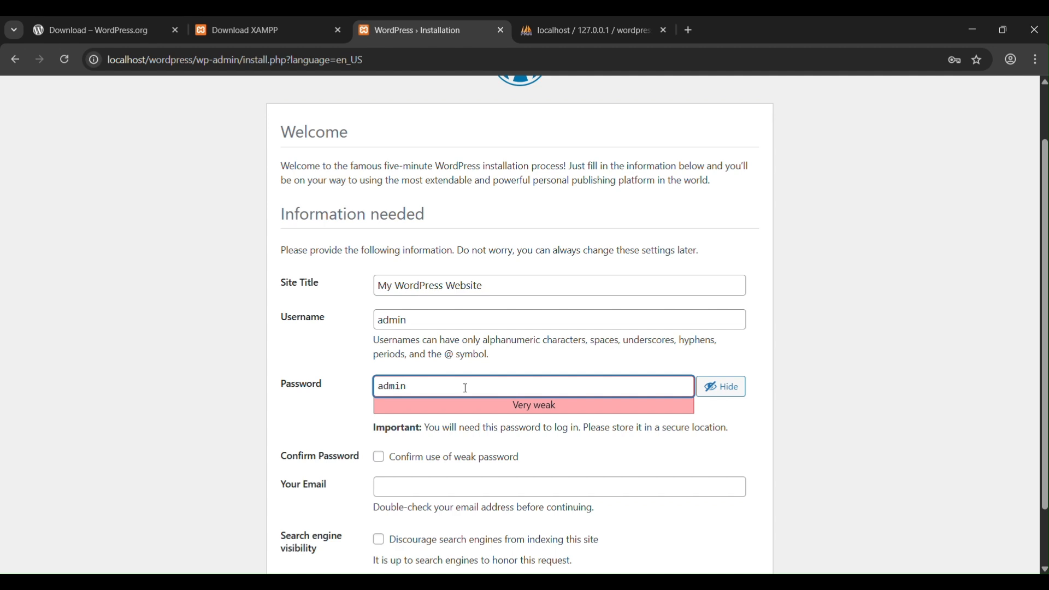
{"action": "scroll", "coordinate": [465, 388], "scroll_direction": "down", "scroll_amount": 1}
{"action": "left_click", "coordinate": [383, 391]}
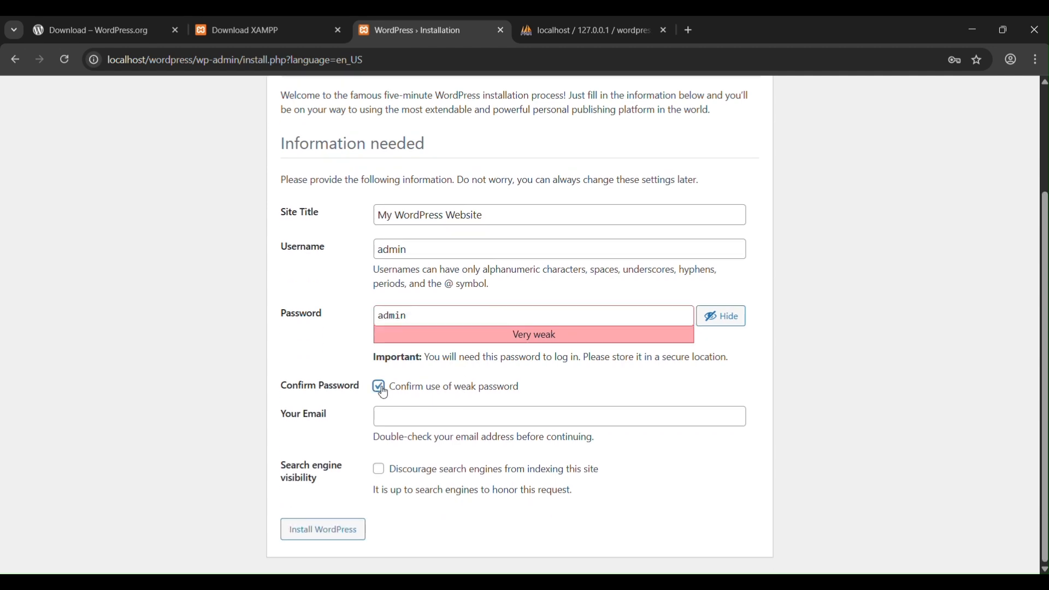
{"action": "left_click", "coordinate": [409, 251]}
{"action": "double_click", "coordinate": [409, 252]}
{"action": "left_click_drag", "start_coordinate": [409, 315], "coordinate": [377, 315]}
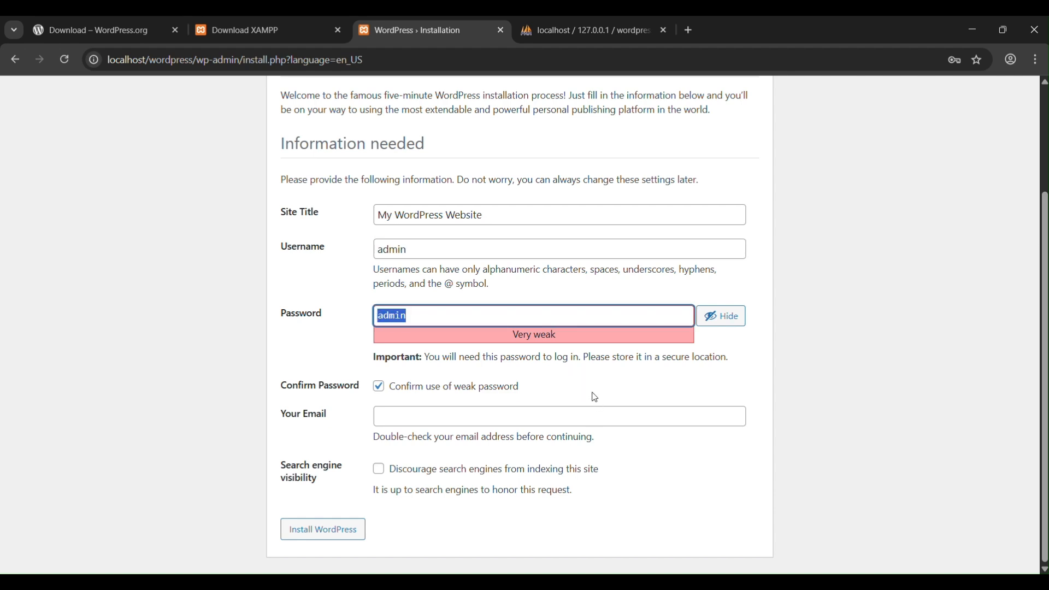
Step: Fill in the contact email and try to install WordPress
{"action": "left_click", "coordinate": [426, 421]}
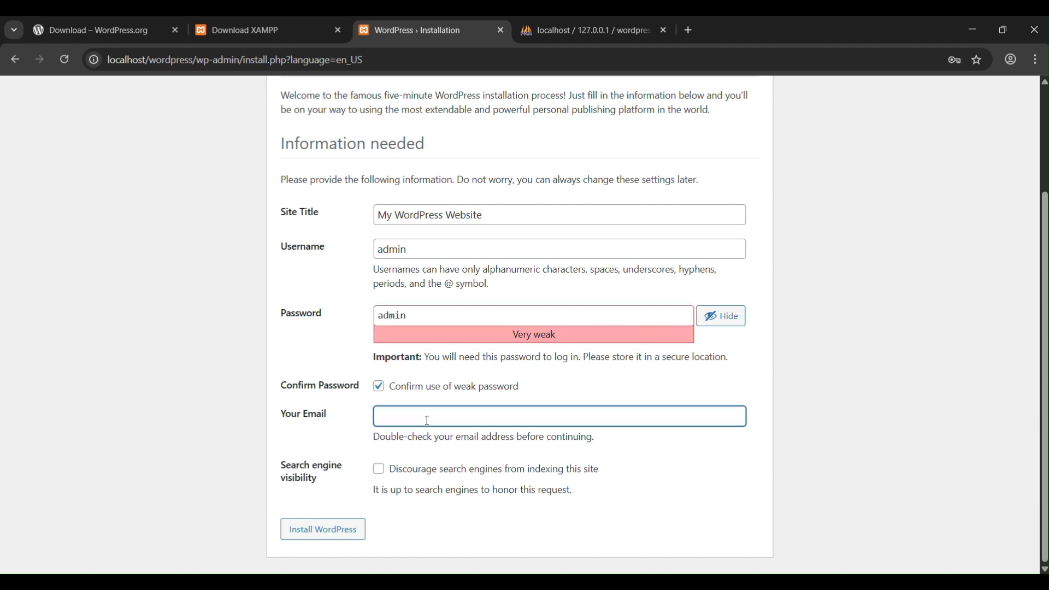
{"action": "type", "text": "youremail.email.com"}
{"action": "left_click", "coordinate": [322, 529]}
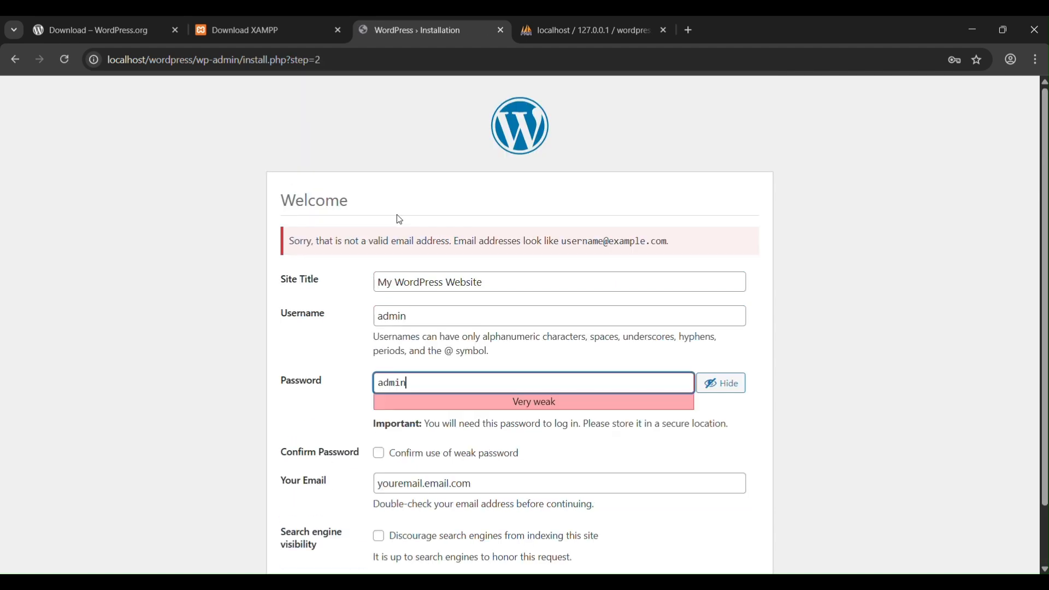
Step: Correct the contact email by replacing its first dot with an @ sign, and confirm the weak password again
{"action": "scroll", "coordinate": [679, 299], "scroll_direction": "down", "scroll_amount": 1}
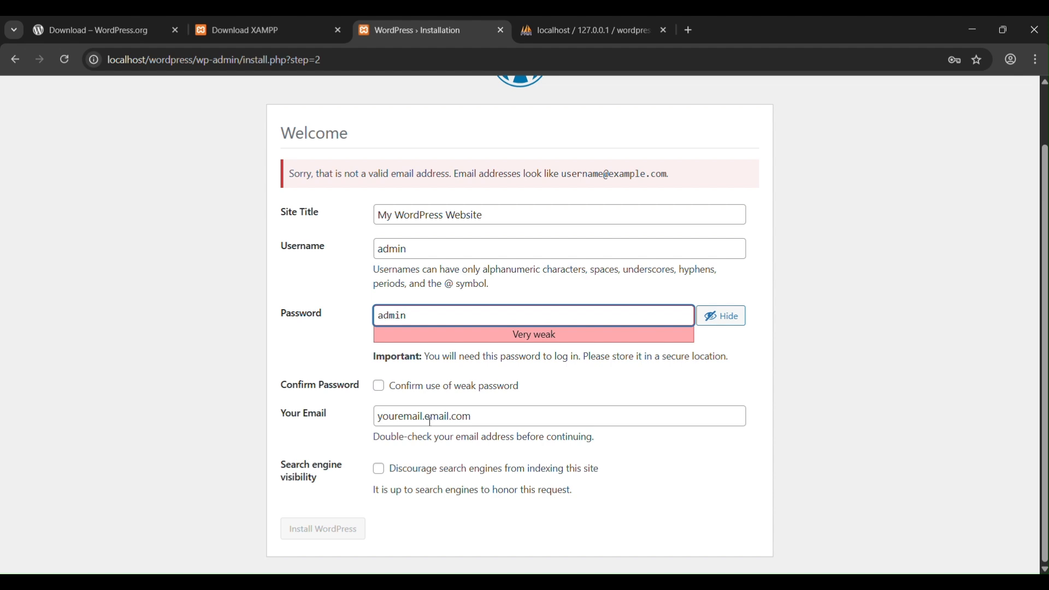
{"action": "left_click", "coordinate": [452, 414]}
{"action": "key", "text": "BackSpace"}
{"action": "type", "text": "@"}
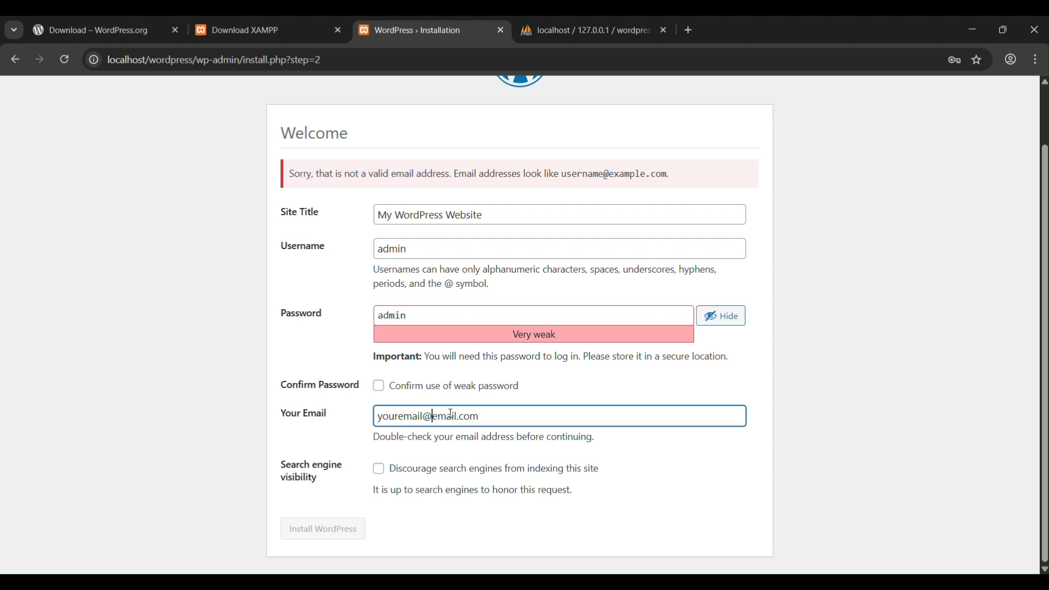
{"action": "left_click", "coordinate": [443, 528]}
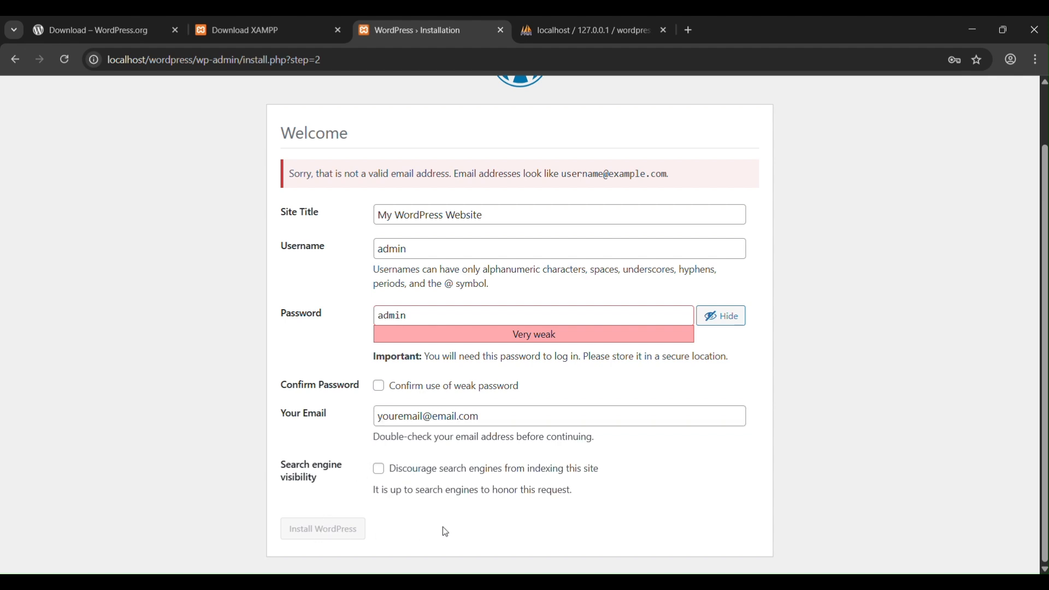
{"action": "left_click", "coordinate": [494, 421]}
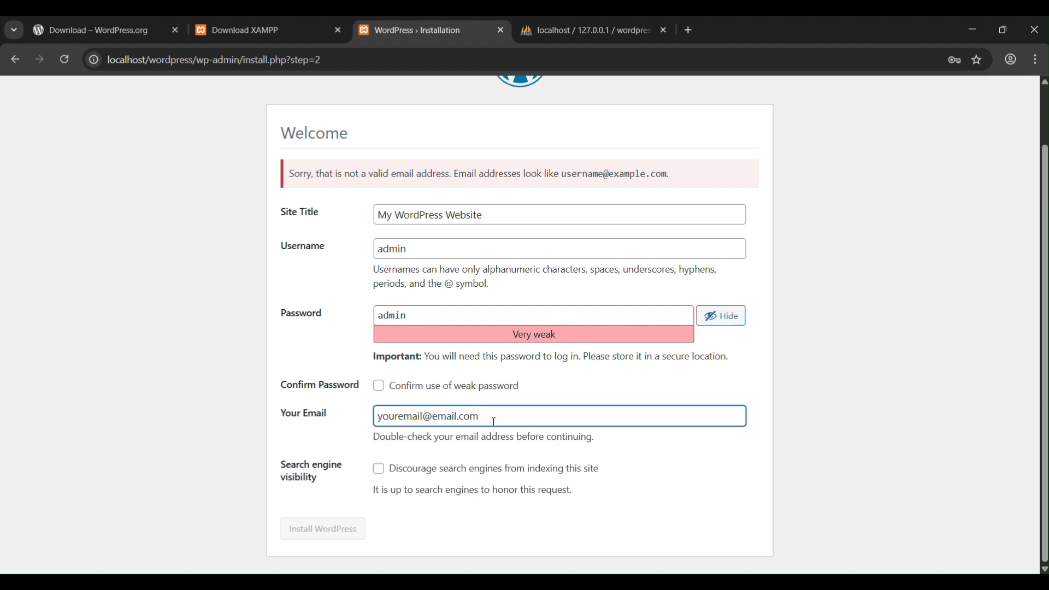
{"action": "left_click", "coordinate": [407, 391]}
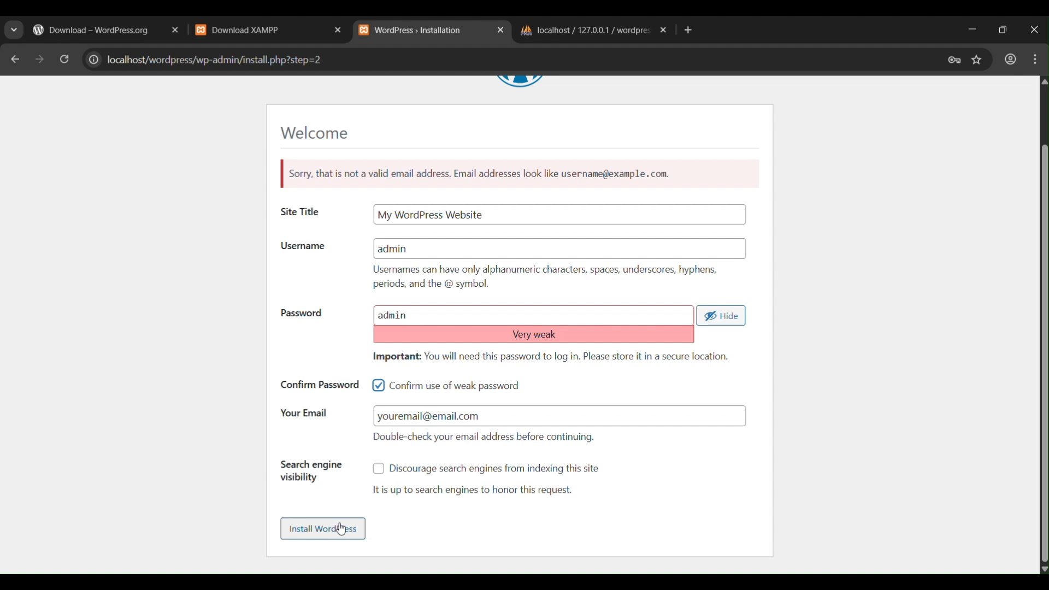
Step: Check the site title and account entries, install WordPress, and decline saving the password in the browser
{"action": "left_click_drag", "start_coordinate": [511, 210], "coordinate": [390, 258]}
{"action": "double_click", "coordinate": [388, 253]}
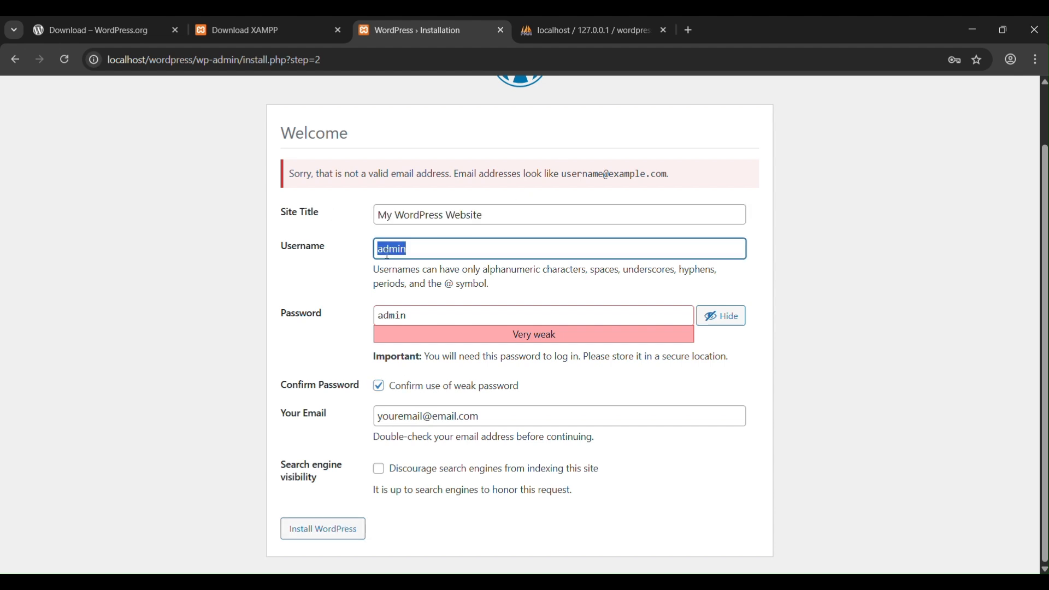
{"action": "double_click", "coordinate": [385, 316]}
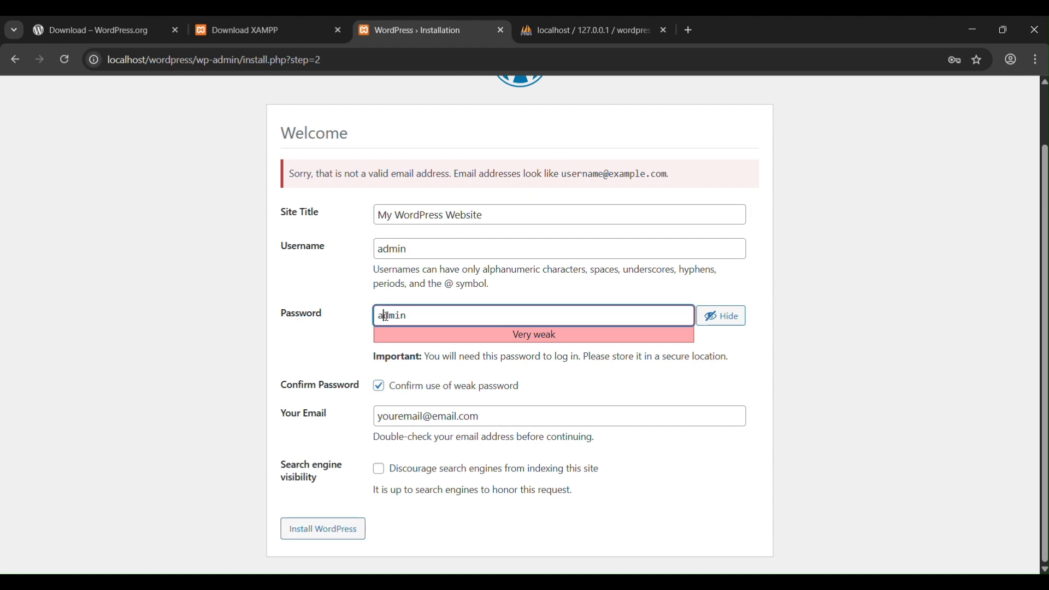
{"action": "left_click", "coordinate": [342, 529]}
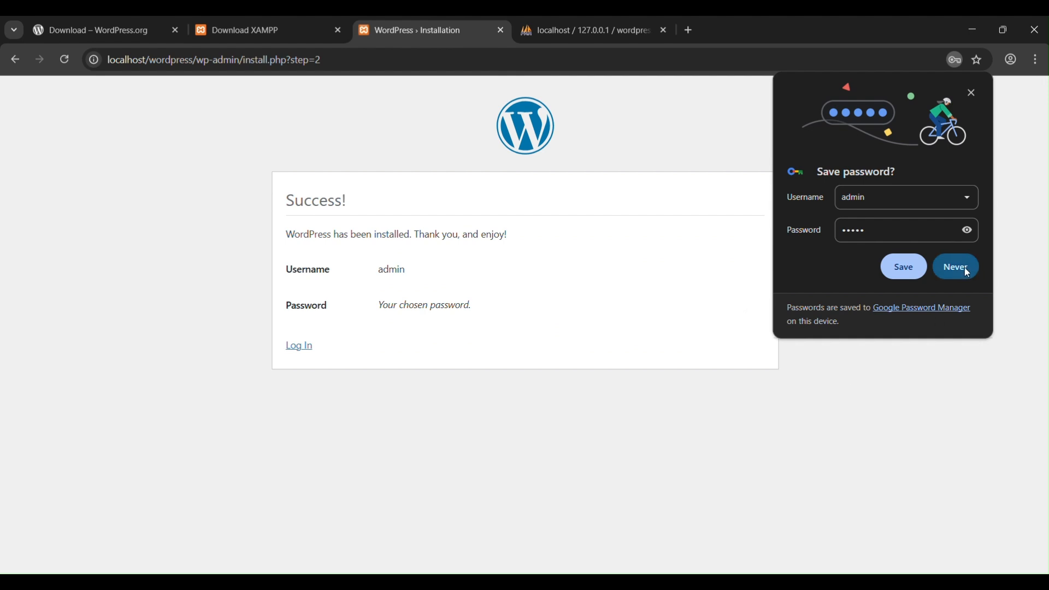
{"action": "left_click", "coordinate": [967, 269]}
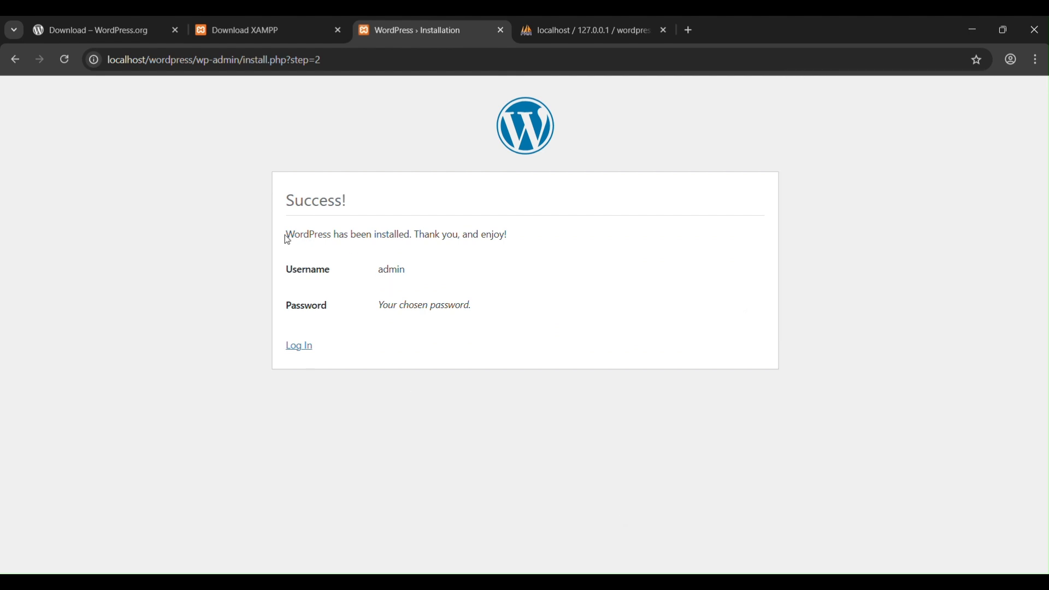
Step: Examine the installation message and the account details on the success page
{"action": "left_click_drag", "start_coordinate": [288, 197], "coordinate": [424, 318]}
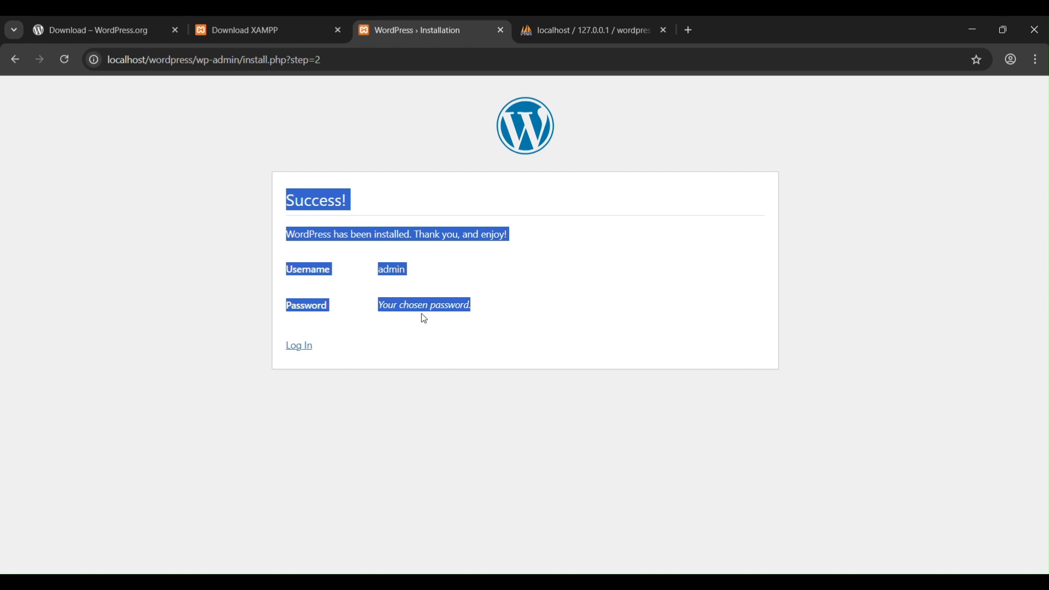
{"action": "left_click", "coordinate": [424, 318]}
{"action": "left_click_drag", "start_coordinate": [286, 270], "coordinate": [399, 272]}
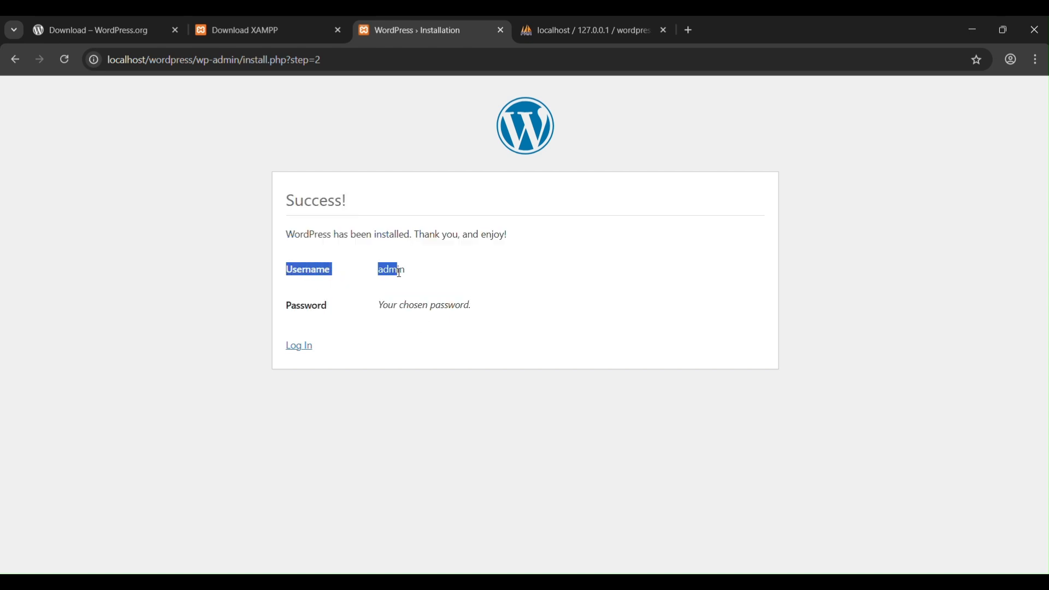
{"action": "left_click_drag", "start_coordinate": [285, 309], "coordinate": [432, 307]}
{"action": "left_click", "coordinate": [405, 339]}
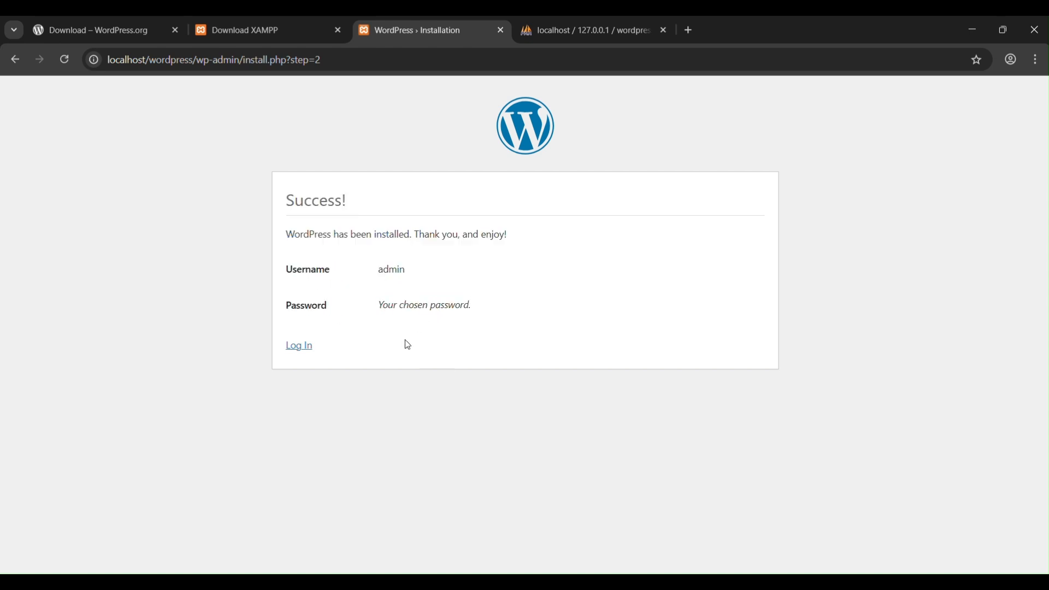
Step: Open the WordPress login page and log in as admin with the account password, checking the entered password first
{"action": "left_click", "coordinate": [304, 347]}
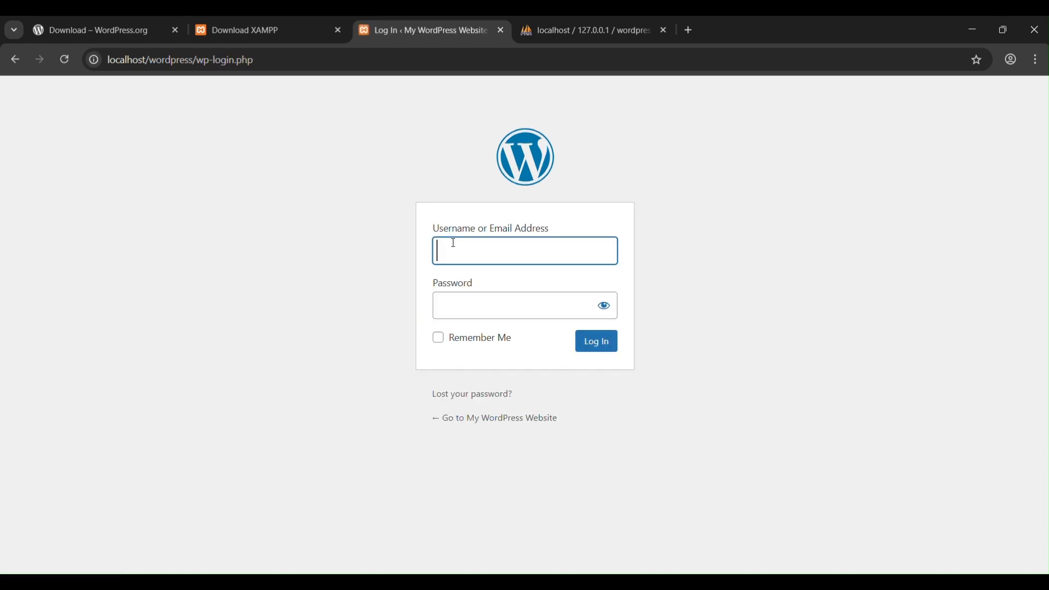
{"action": "type", "text": "admin"}
{"action": "key", "text": "Tab"}
{"action": "type", "text": "1234"}
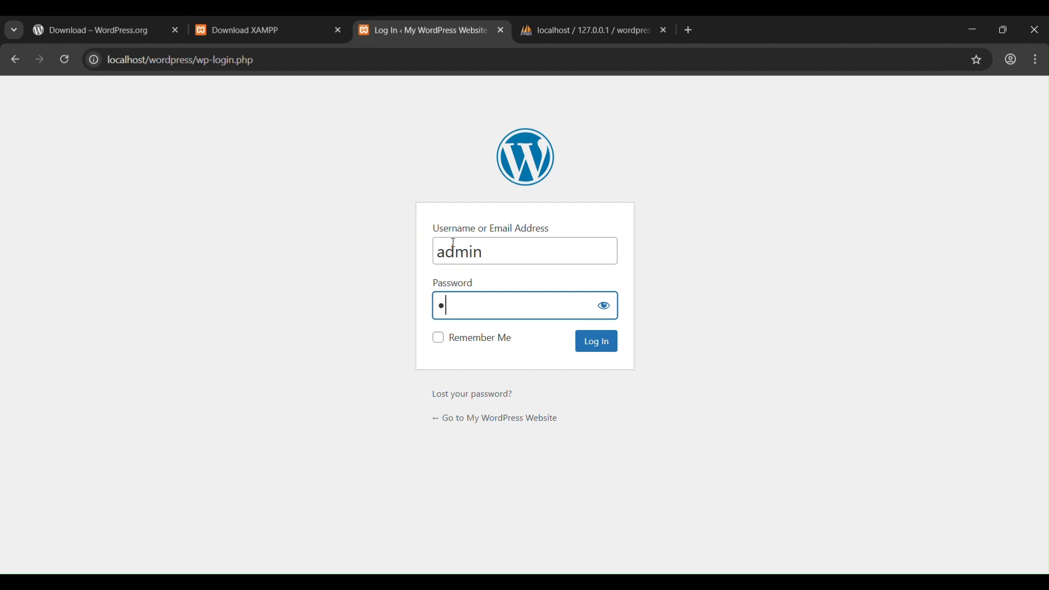
{"action": "left_click", "coordinate": [603, 306]}
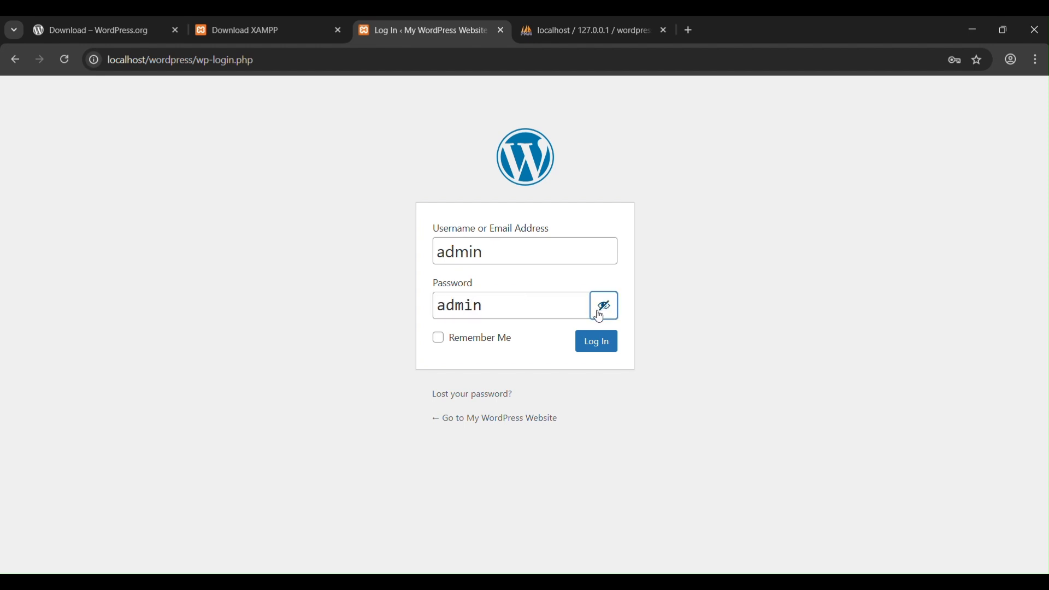
{"action": "left_click", "coordinate": [602, 308]}
{"action": "left_click", "coordinate": [605, 352]}
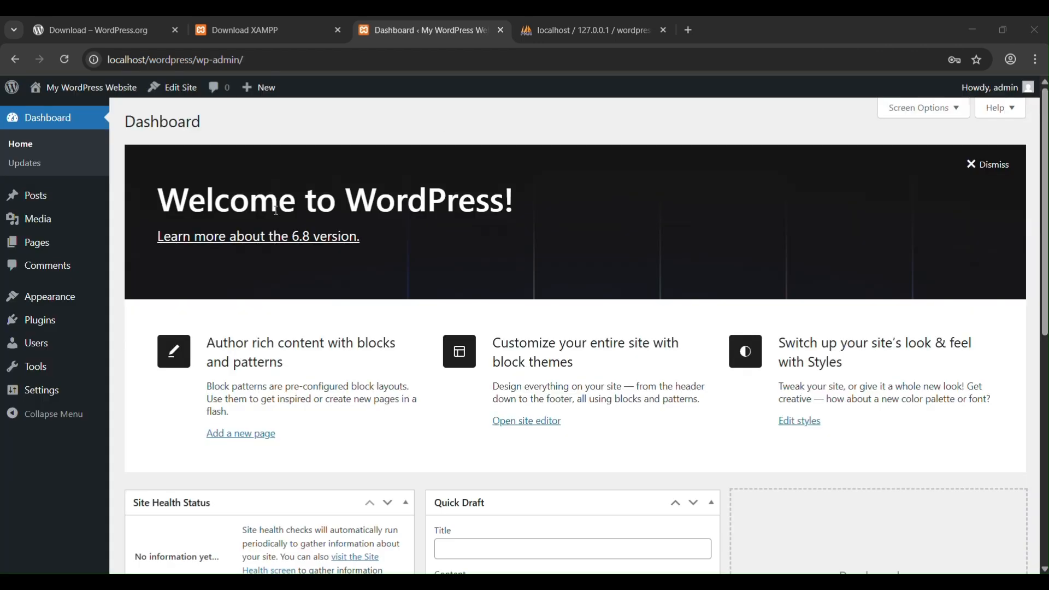
Step: Check the dashboard's welcome heading and its localhost address
{"action": "left_click_drag", "start_coordinate": [529, 213], "coordinate": [157, 203]}
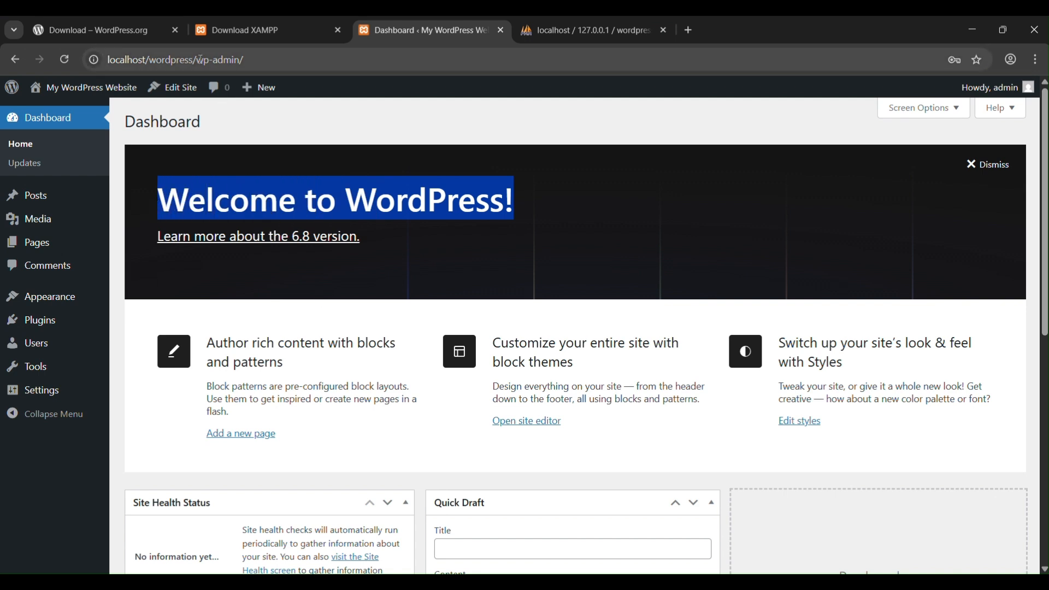
{"action": "left_click_drag", "start_coordinate": [261, 60], "coordinate": [103, 60]}
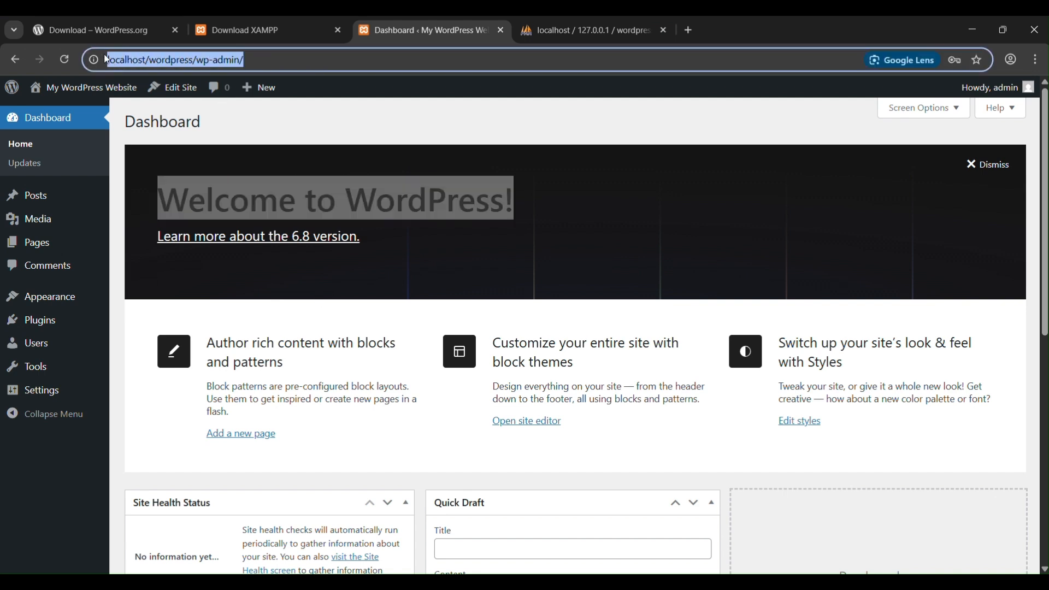
{"action": "left_click", "coordinate": [491, 263]}
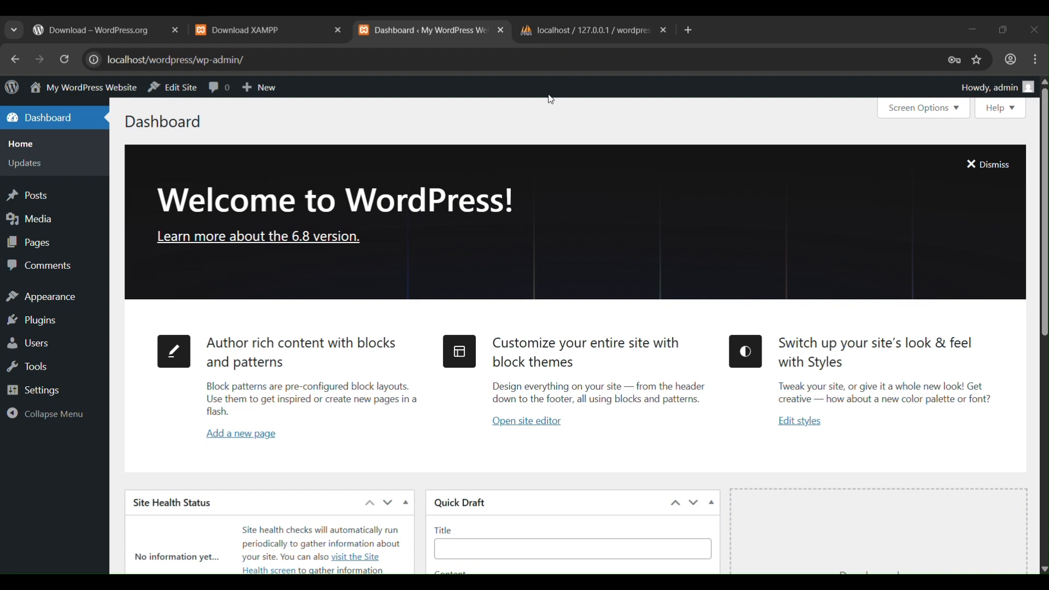
Step: Move the dashboard browser tab ahead of the XAMPP download tab and close the WordPress.org and XAMPP download tabs
{"action": "left_click", "coordinate": [388, 31]}
{"action": "left_click_drag", "start_coordinate": [394, 34], "coordinate": [257, 22]}
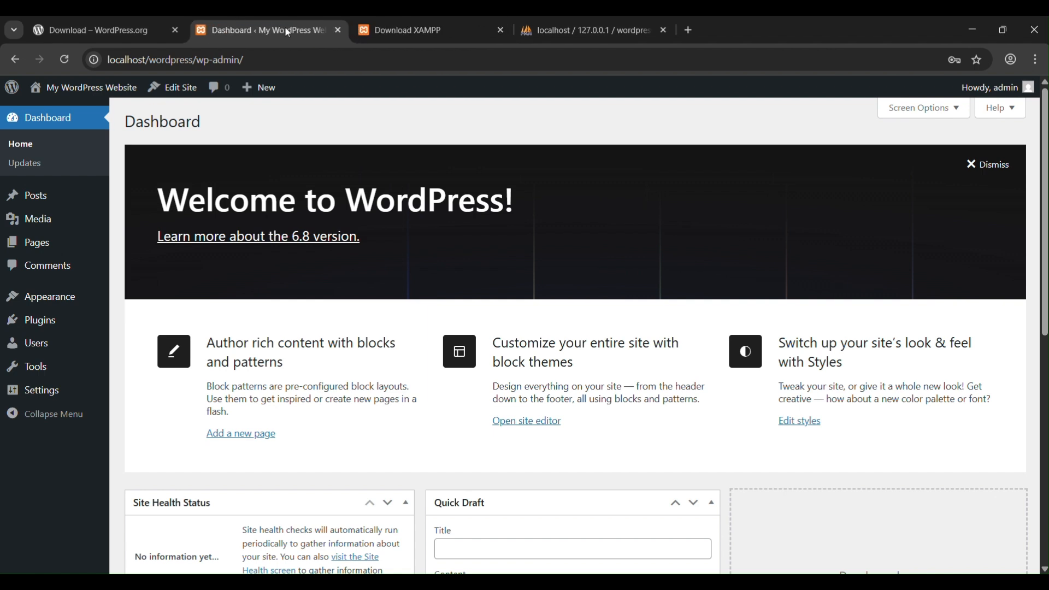
{"action": "left_click", "coordinate": [175, 31]}
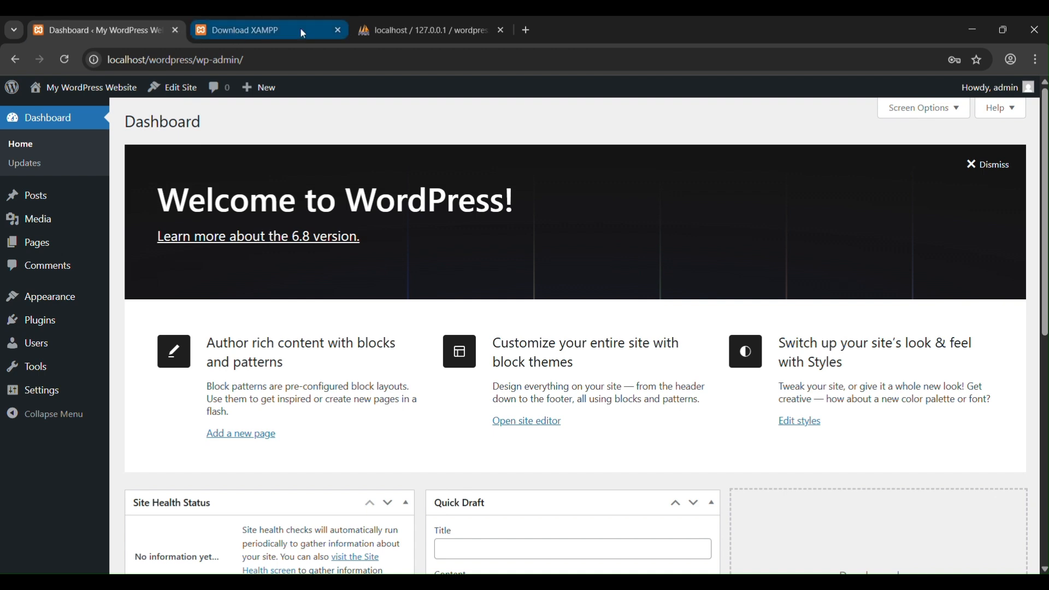
{"action": "left_click", "coordinate": [338, 30]}
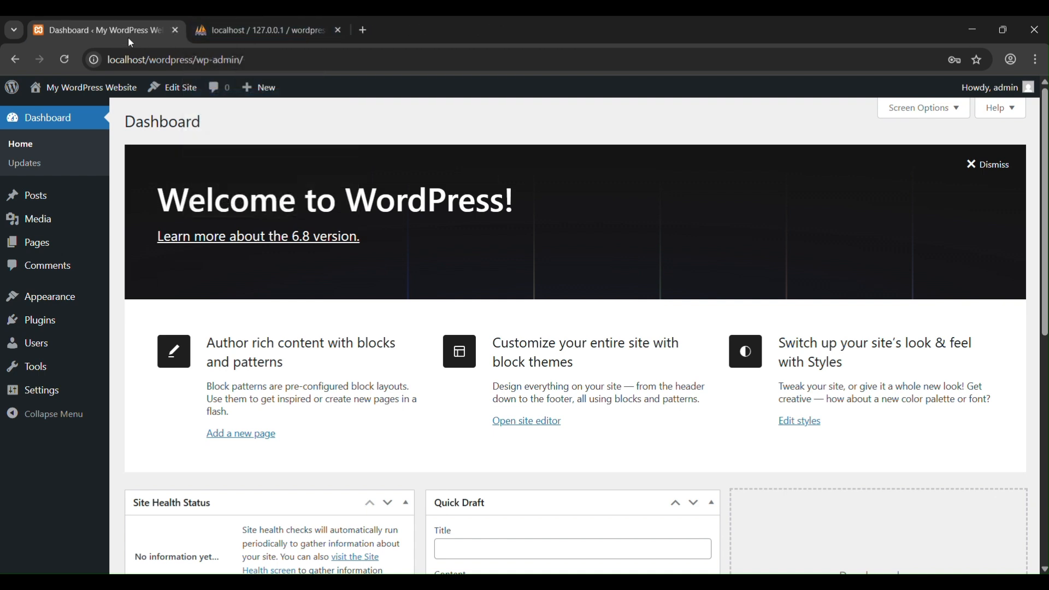
Step: Close the dashboard tab and open localhost/wordpress in a new browser tab
{"action": "left_click", "coordinate": [175, 30]}
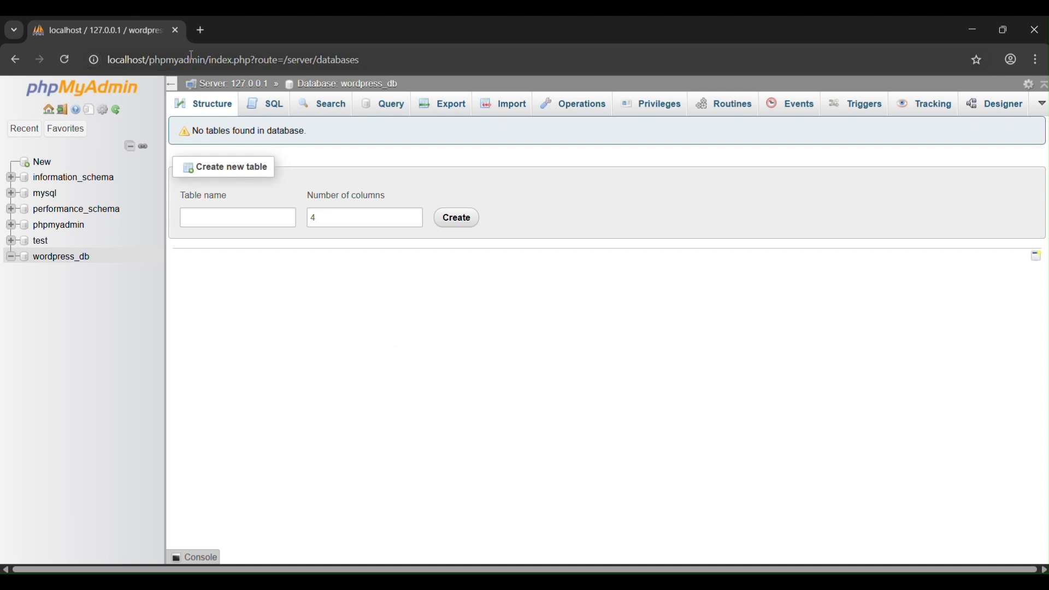
{"action": "left_click", "coordinate": [202, 31]}
{"action": "type", "text": "loc"}
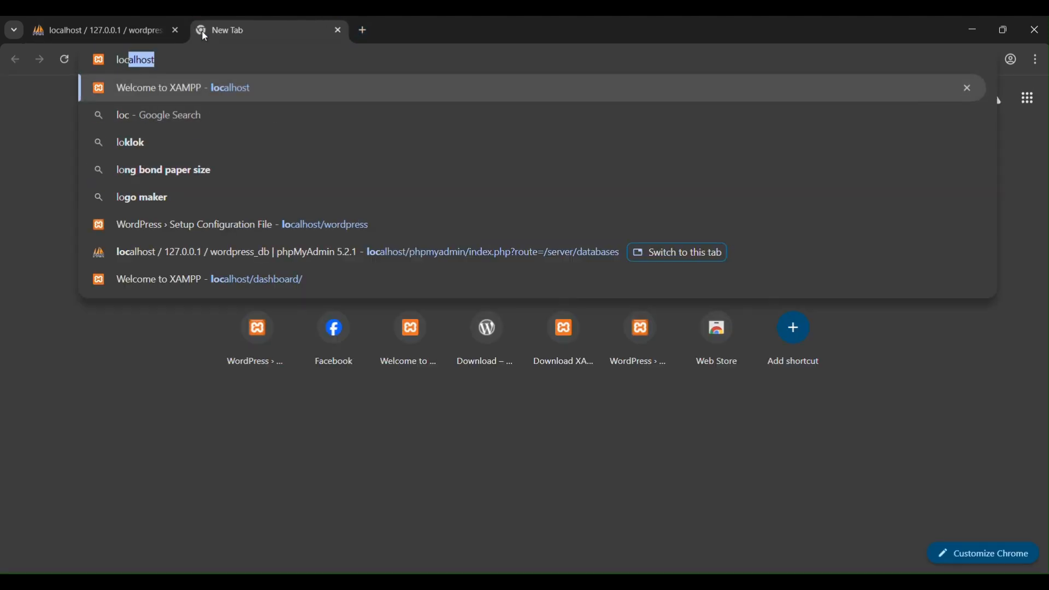
{"action": "type", "text": "alhost/w"}
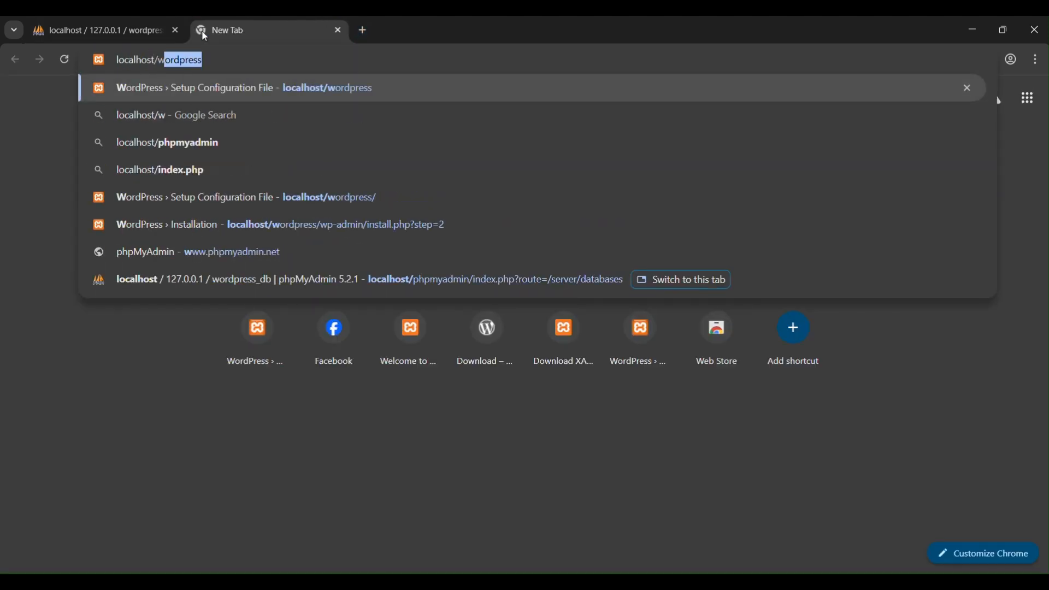
{"action": "type", "text": "ordpress"}
{"action": "key", "text": "Return"}
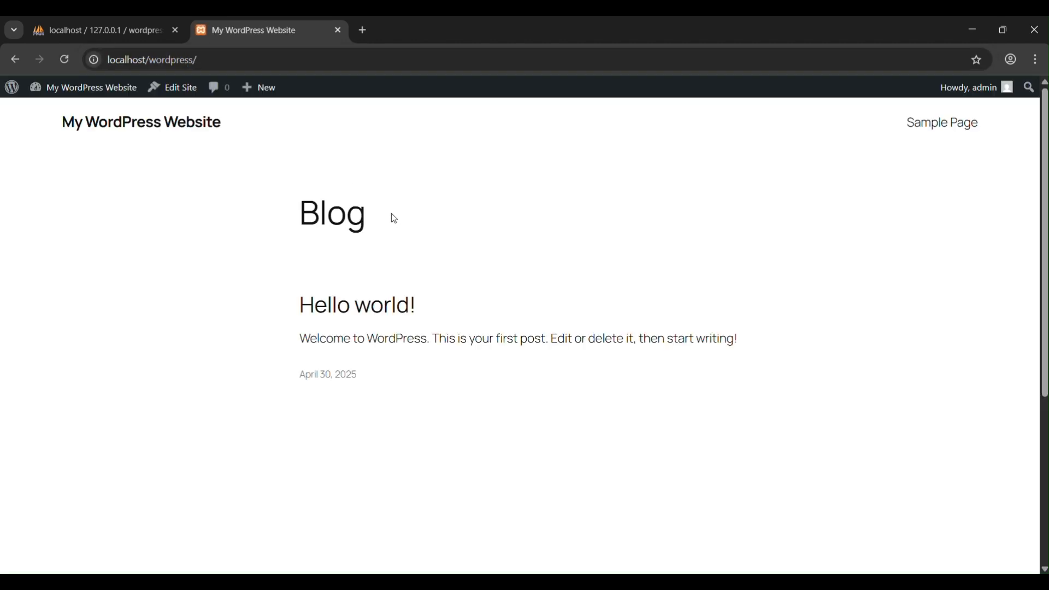
Step: Examine the Blog heading, the site title and the Sample Page link on the site's front page
{"action": "double_click", "coordinate": [316, 217]}
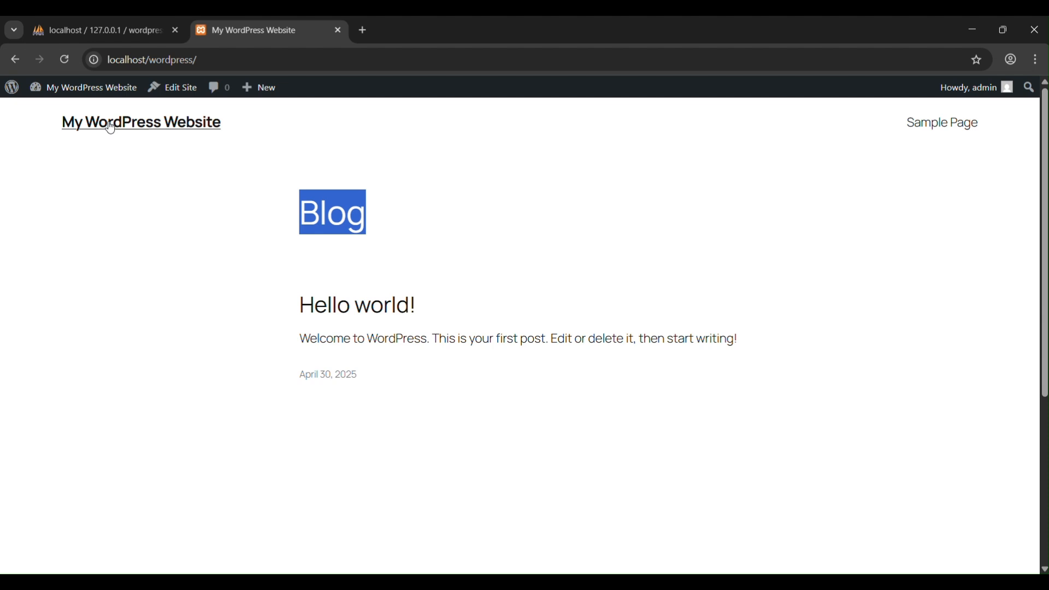
{"action": "left_click_drag", "start_coordinate": [48, 122], "coordinate": [264, 131]}
{"action": "left_click_drag", "start_coordinate": [905, 127], "coordinate": [964, 155]}
Step: Log out of the admin account and return to the site's front page from the login screen
{"action": "mouse_move", "coordinate": [976, 98]}
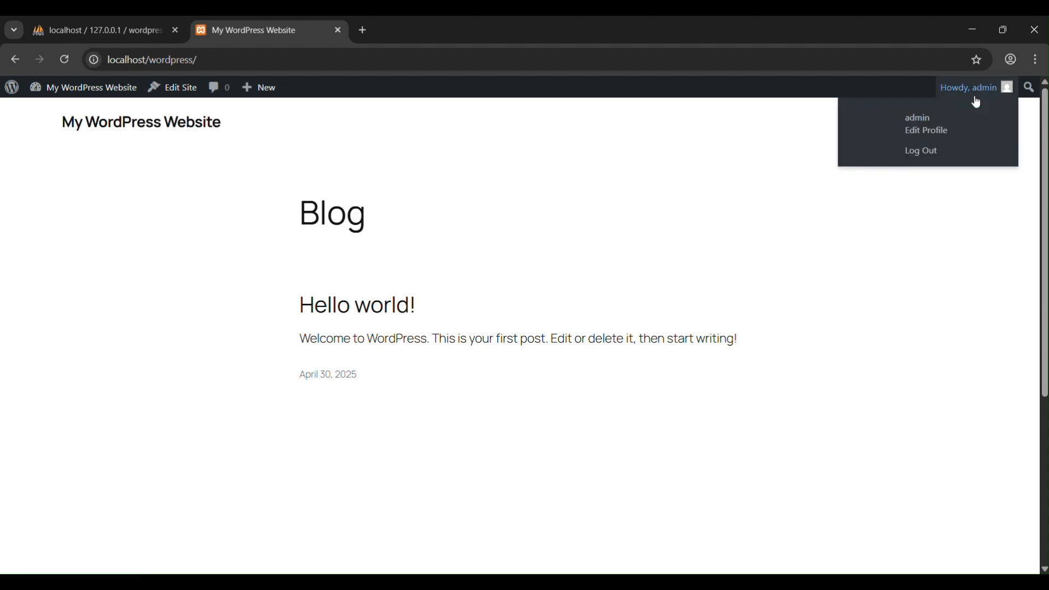
{"action": "left_click", "coordinate": [928, 151]}
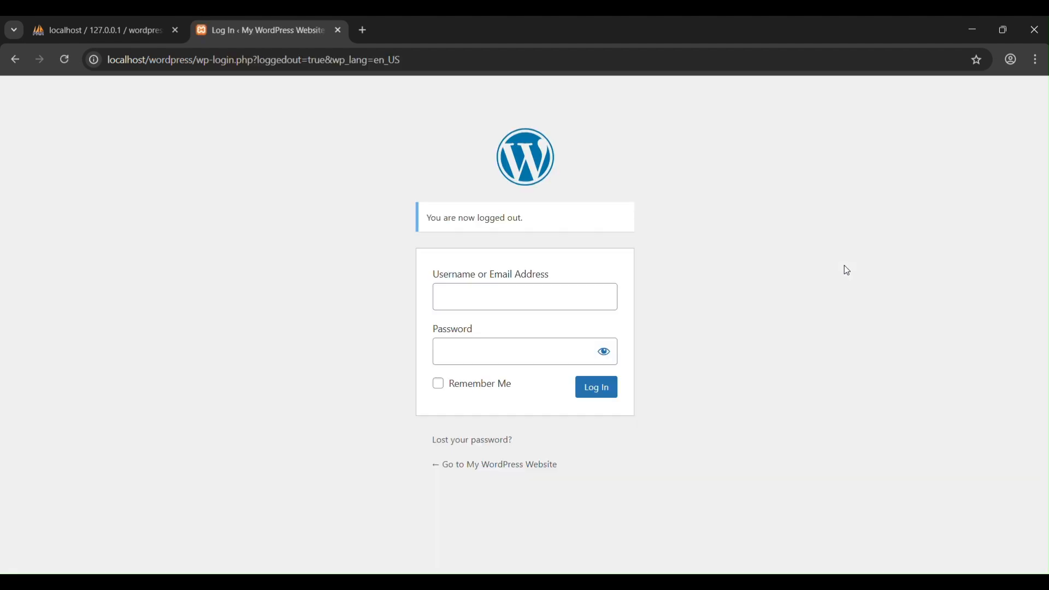
{"action": "left_click", "coordinate": [529, 465]}
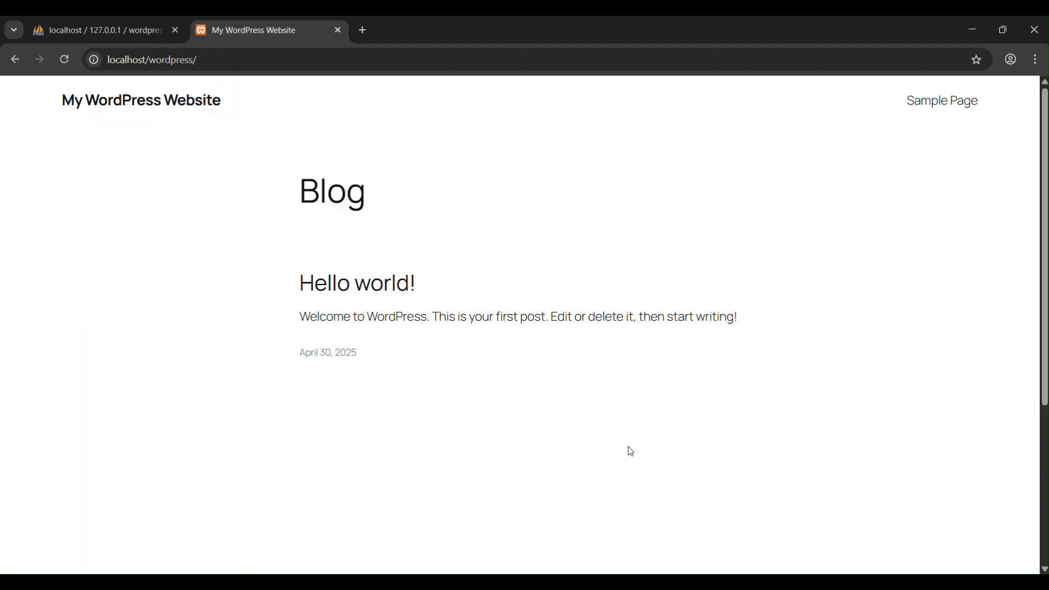
Step: Extend the site's address with wp-login.php to open the WordPress login page
{"action": "left_click_drag", "start_coordinate": [218, 64], "coordinate": [100, 62]}
{"action": "left_click", "coordinate": [156, 271]}
{"action": "left_click", "coordinate": [221, 59]}
{"action": "left_click", "coordinate": [231, 57]}
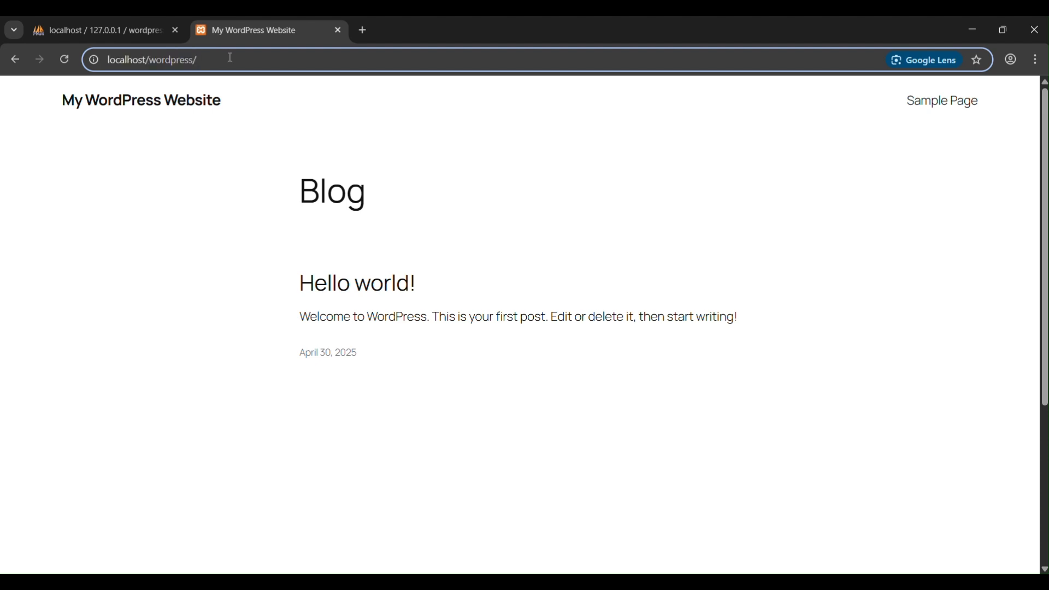
{"action": "type", "text": "wp-"}
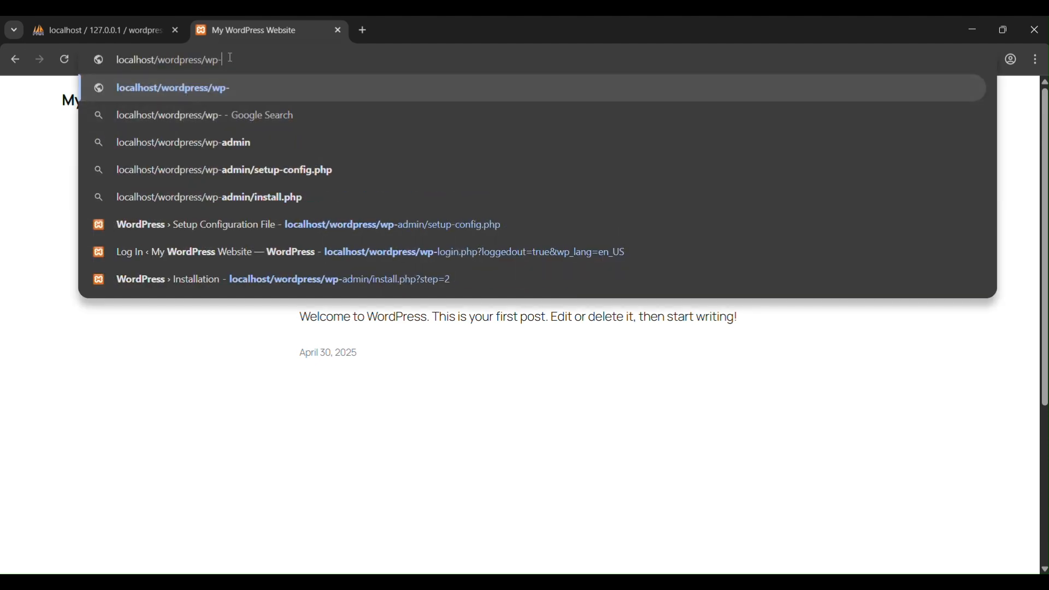
{"action": "type", "text": "lo"}
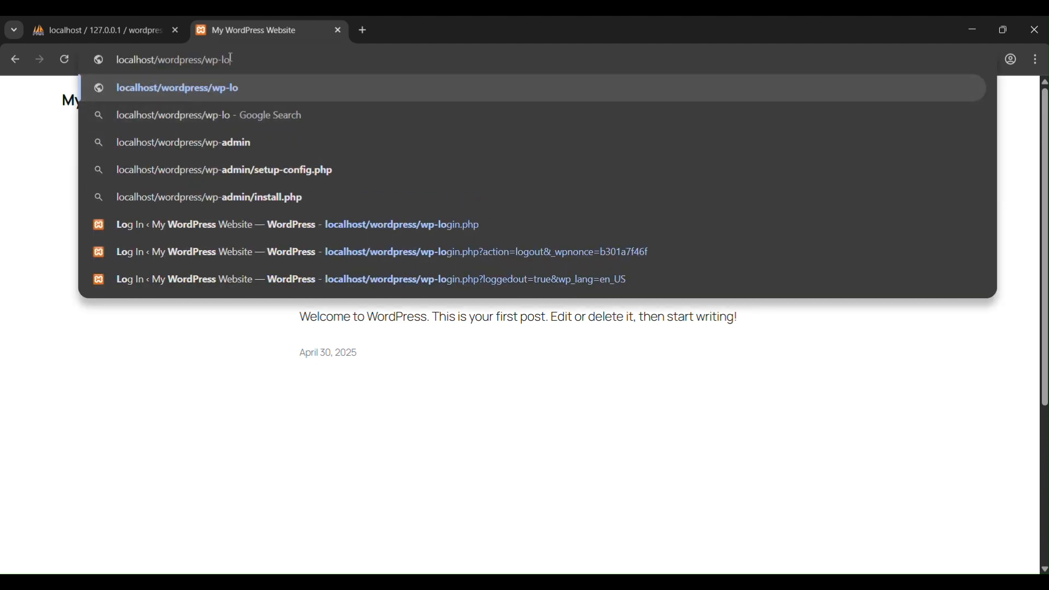
{"action": "type", "text": "gin.php"}
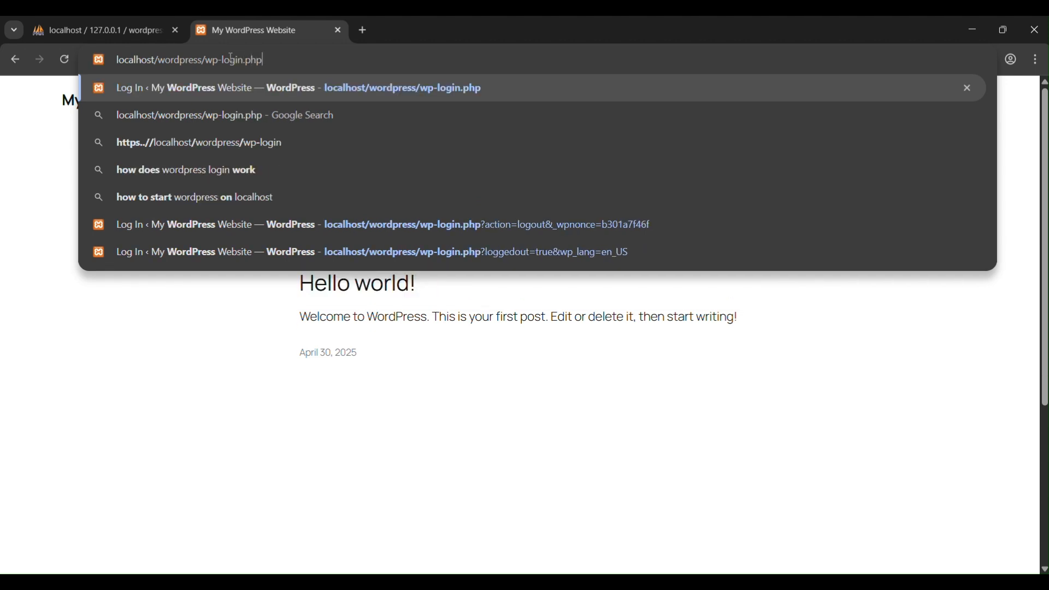
{"action": "key", "text": "Return"}
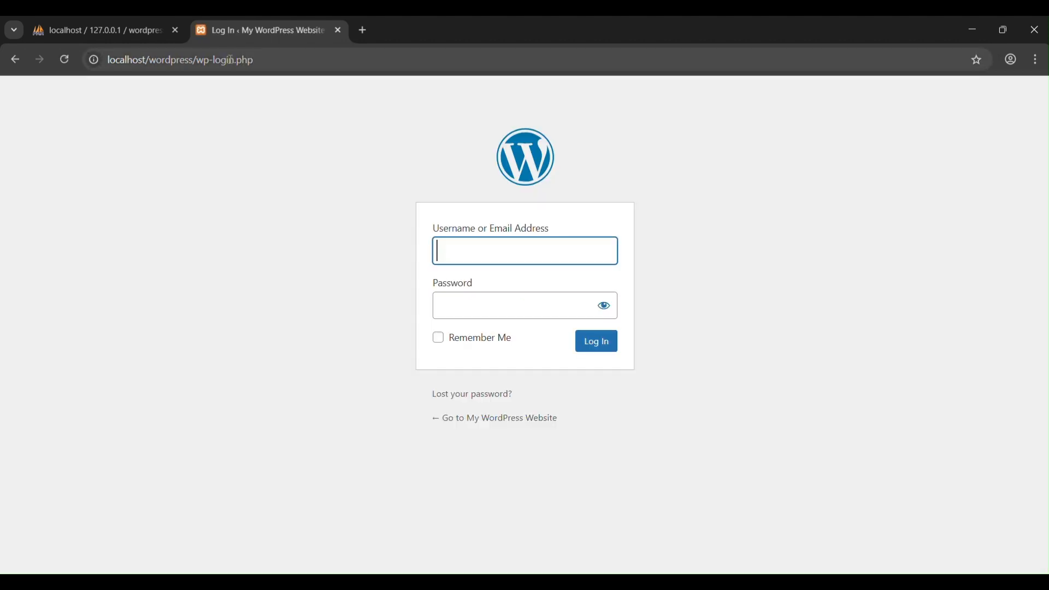
Step: Examine the wp-login.php part of the address and the fields of the login form
{"action": "left_click_drag", "start_coordinate": [271, 57], "coordinate": [199, 60]}
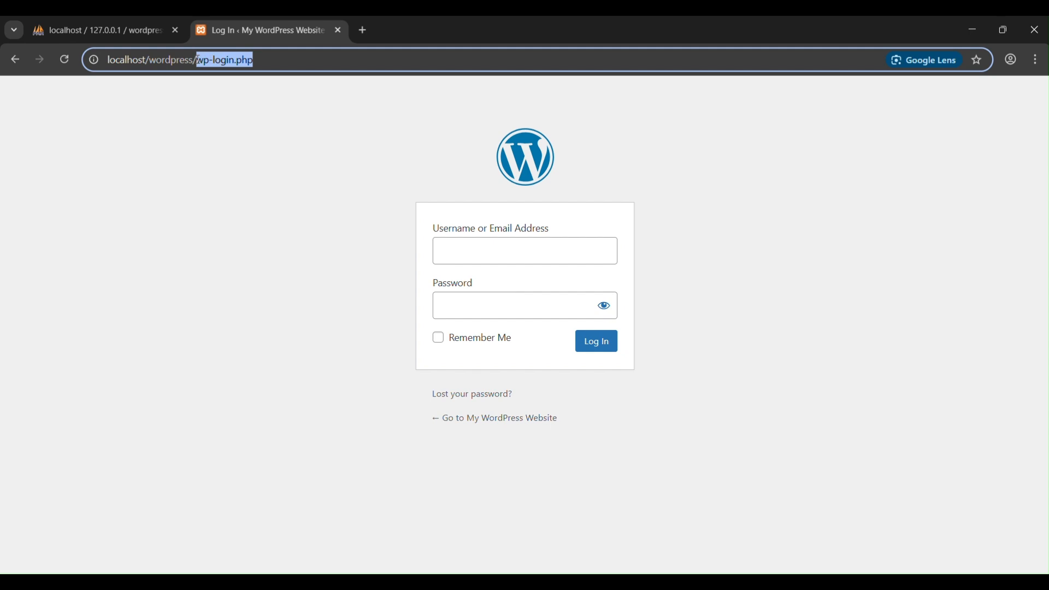
{"action": "left_click_drag", "start_coordinate": [434, 186], "coordinate": [646, 431]}
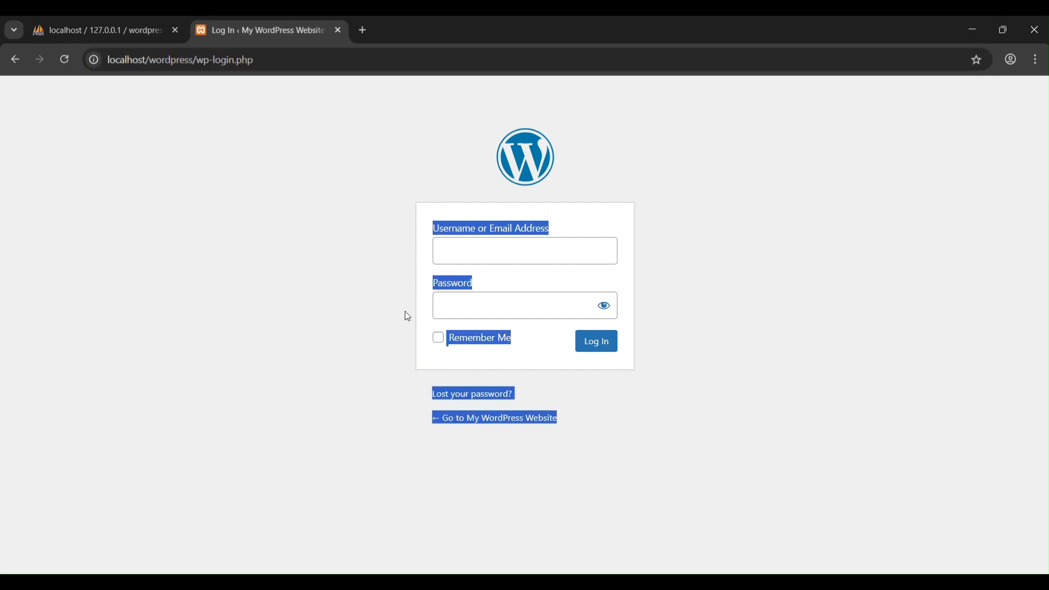
{"action": "left_click", "coordinate": [405, 310]}
{"action": "left_click_drag", "start_coordinate": [255, 61], "coordinate": [198, 63]}
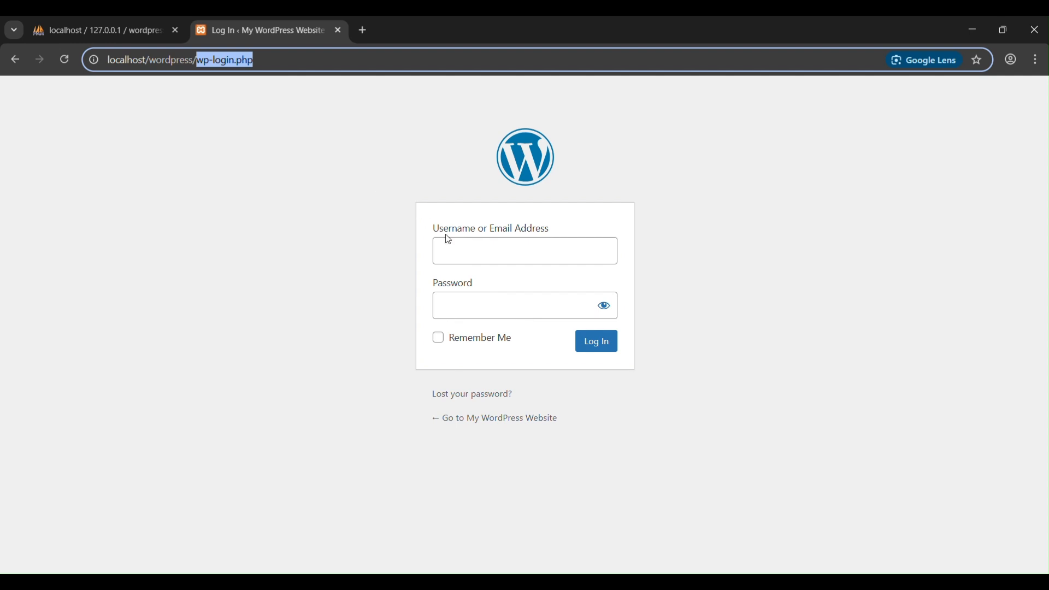
Step: Log in as admin with the account password, revealing the entered password to check it before submitting
{"action": "left_click", "coordinate": [468, 249]}
{"action": "type", "text": "admin"}
{"action": "key", "text": "Tab"}
{"action": "type", "text": "admin"}
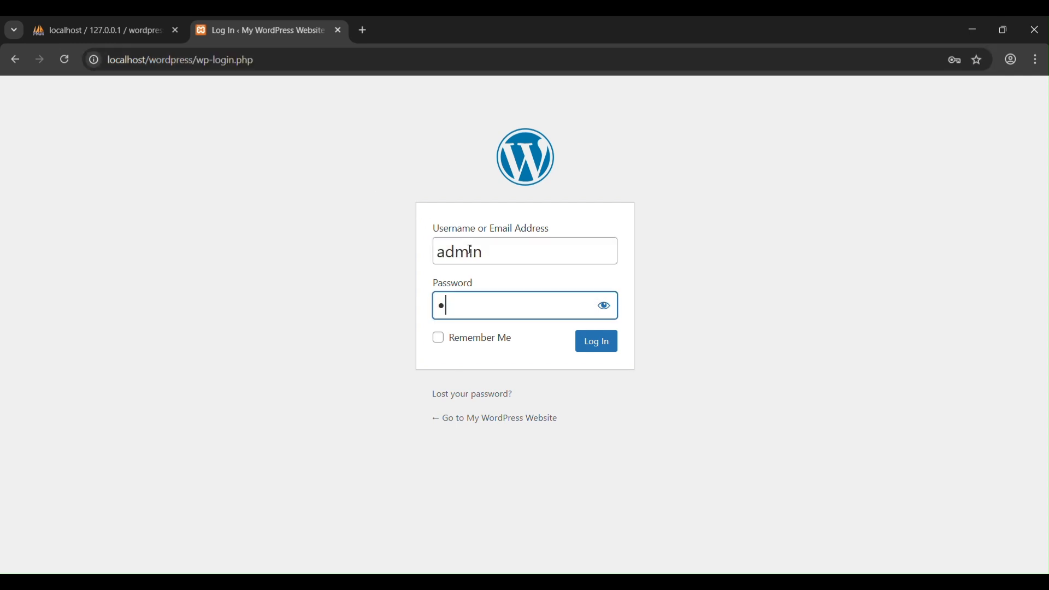
{"action": "left_click", "coordinate": [603, 306]}
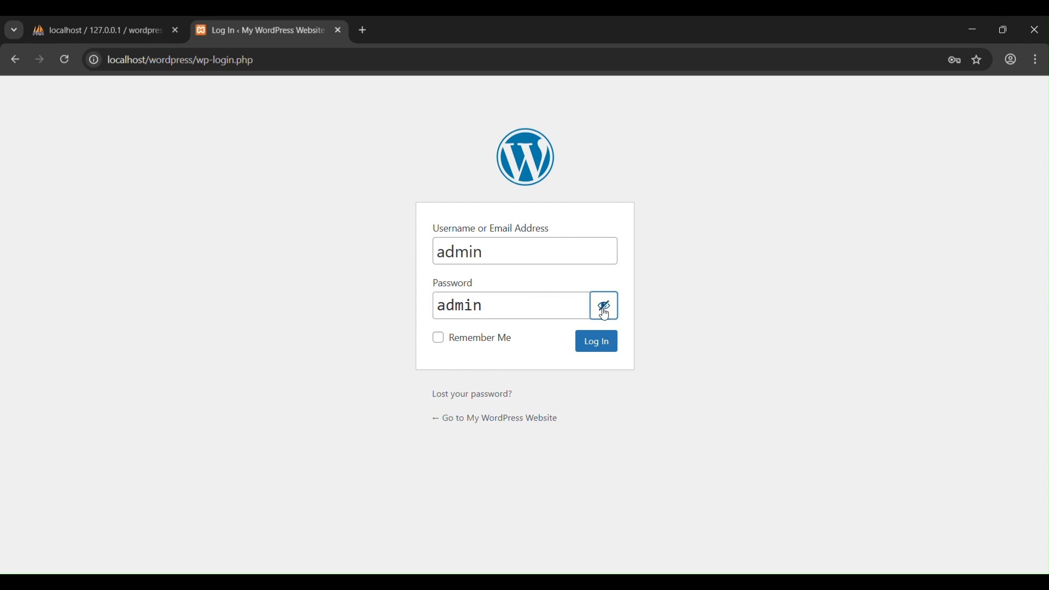
{"action": "left_click", "coordinate": [612, 347]}
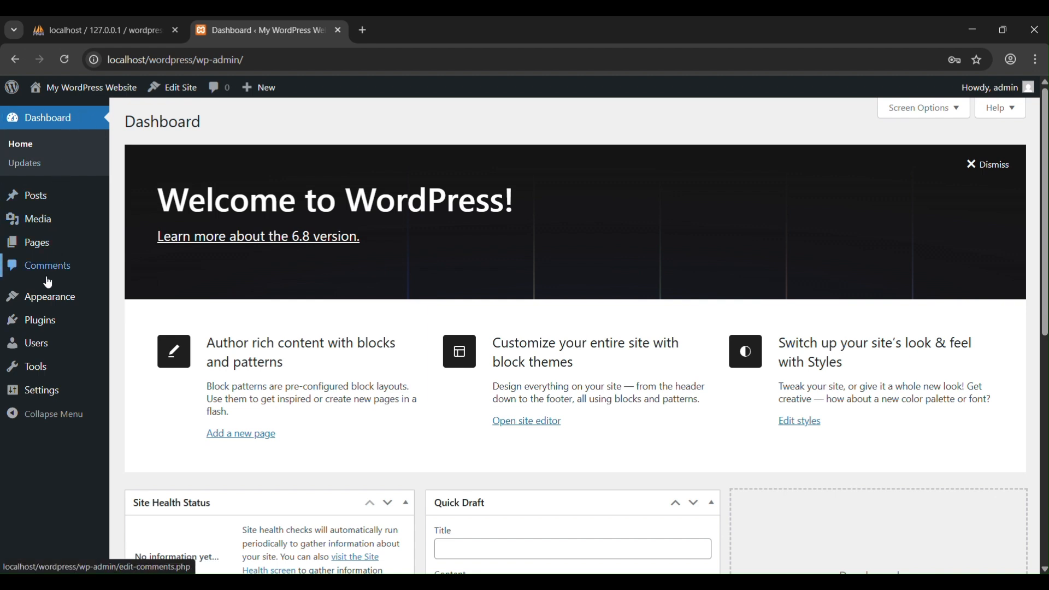
Step: Look through the dashboard's widgets, from the welcome panel to the activity and news sections
{"action": "scroll", "coordinate": [620, 309], "scroll_direction": "down", "scroll_amount": 7}
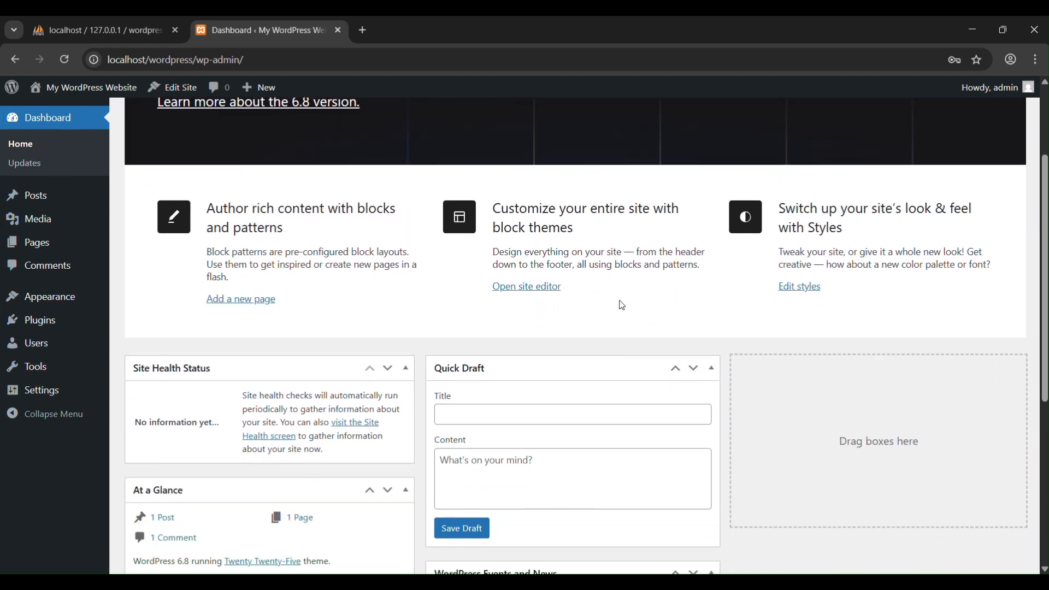
{"action": "scroll", "coordinate": [622, 306], "scroll_direction": "down", "scroll_amount": 2}
{"action": "scroll", "coordinate": [622, 305], "scroll_direction": "up", "scroll_amount": 9}
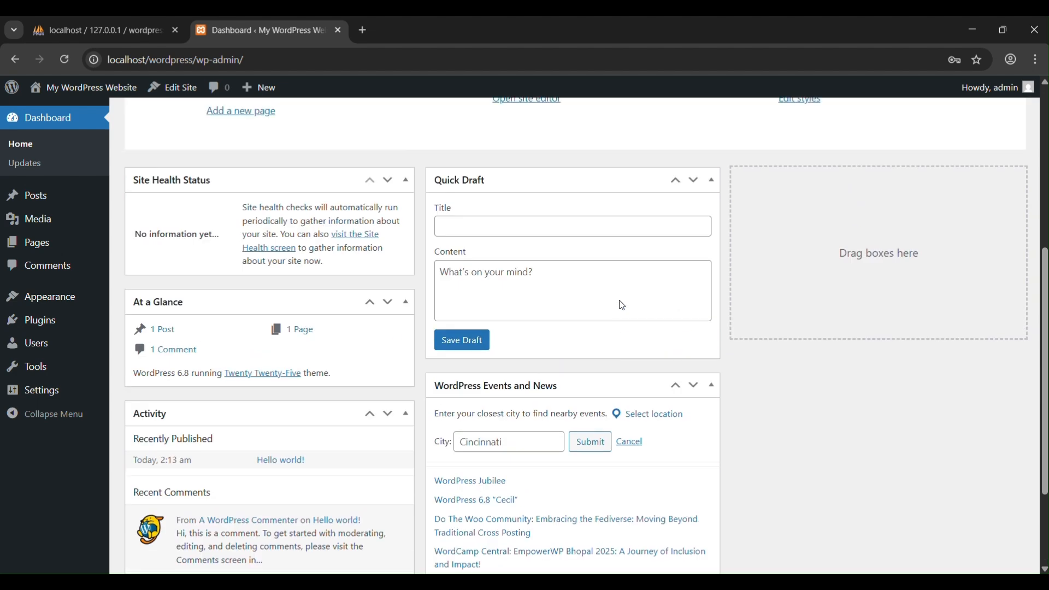